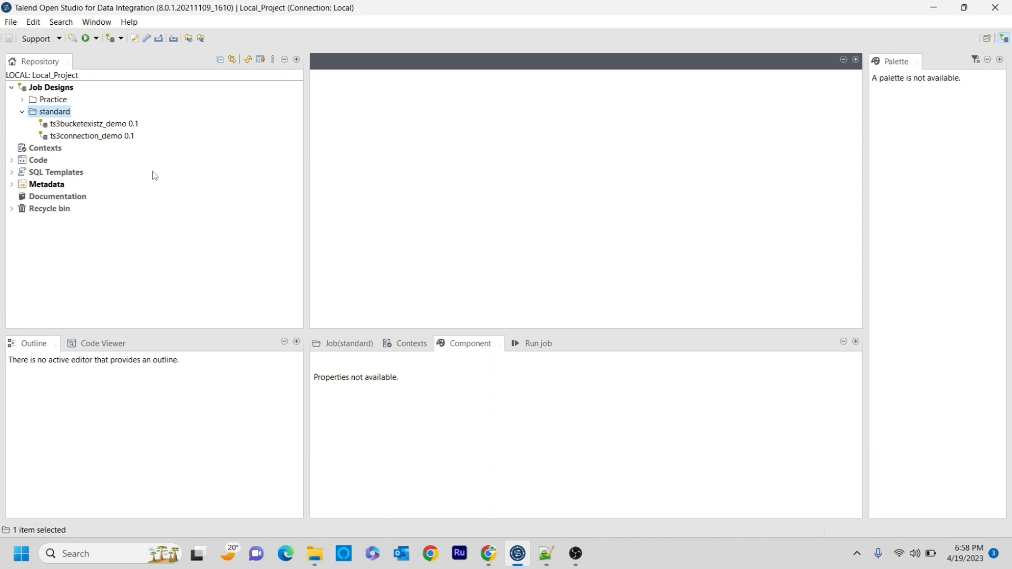
Create a job named ts3create_ts3delete_demo in the standard folder of the Job Designs.
{"action": "right_click", "coordinate": [56, 111]}
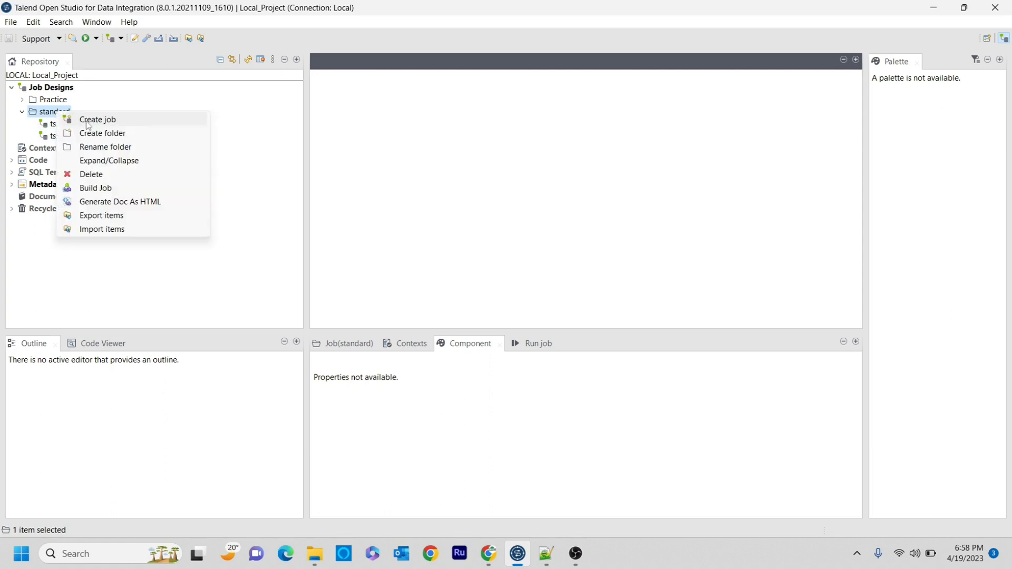
{"action": "left_click", "coordinate": [88, 120]}
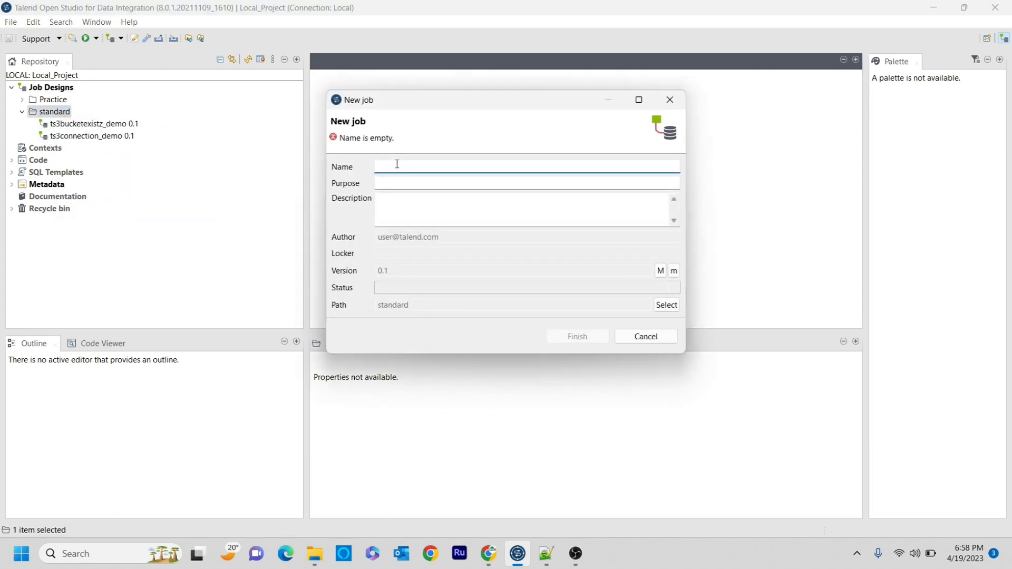
{"action": "type", "text": "ts3crea"}
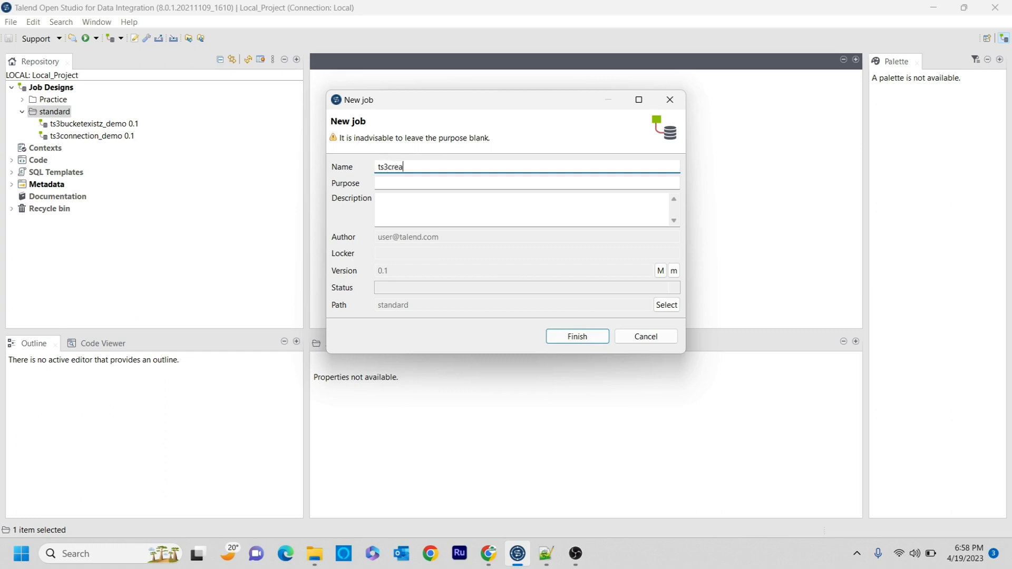
{"action": "type", "text": "te_ts3delete_demo"}
{"action": "key", "text": "Return"}
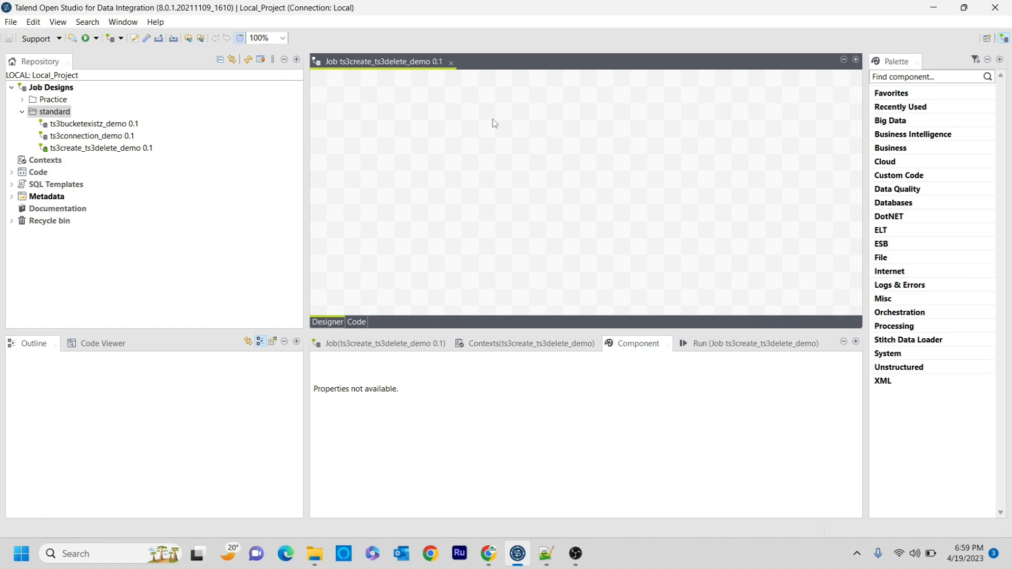
Add a tS3Connection component to the job and paste the access key from the change.log notes into its Access Key field.
{"action": "type", "text": "ts3conn"}
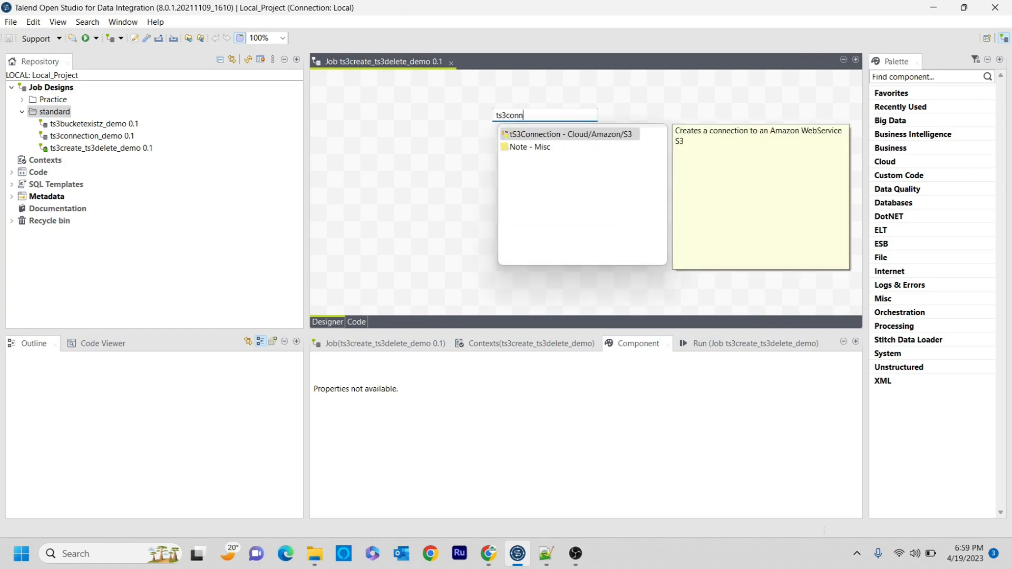
{"action": "key", "text": "Return"}
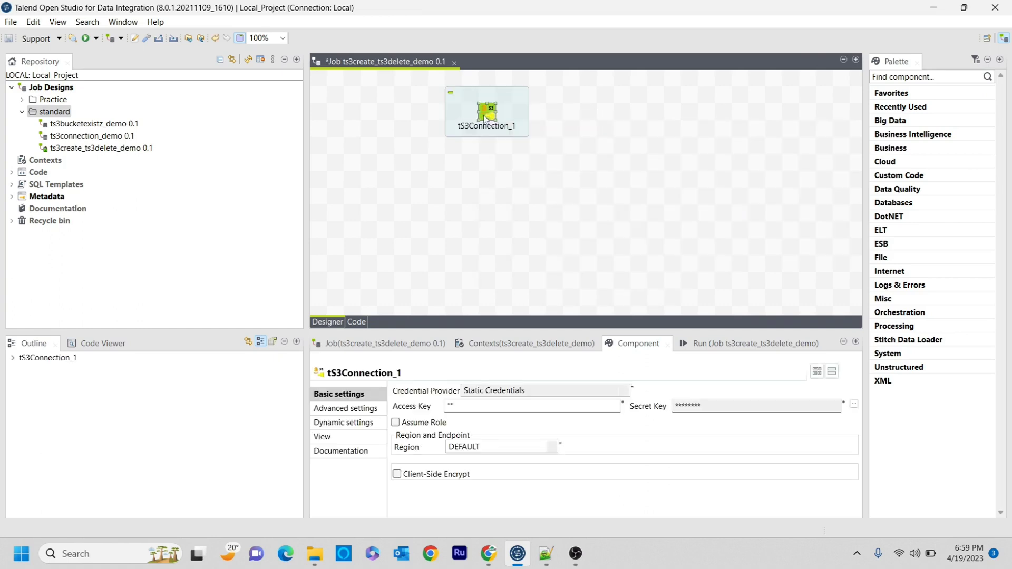
{"action": "left_click", "coordinate": [451, 406]}
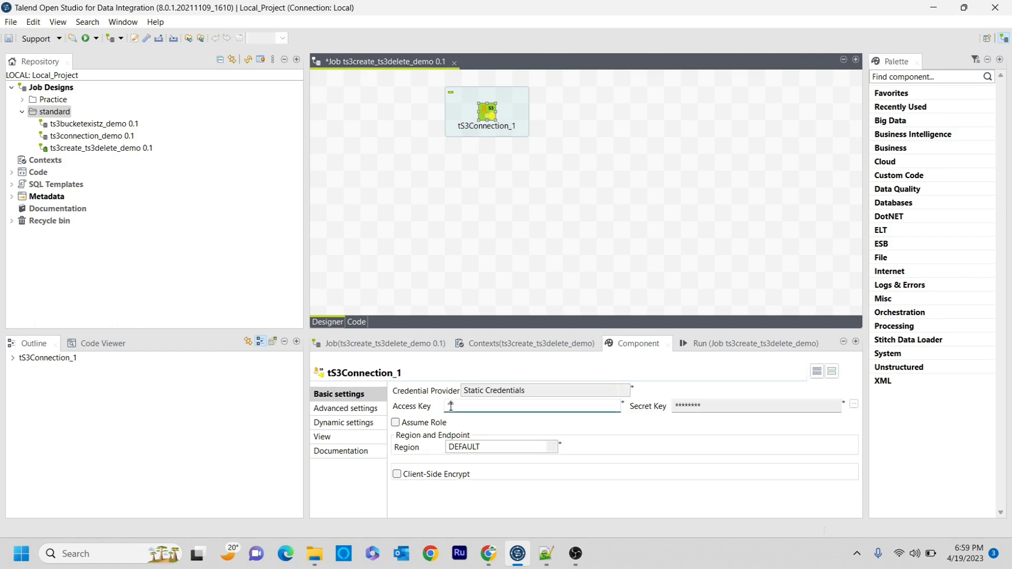
{"action": "left_click", "coordinate": [546, 554]}
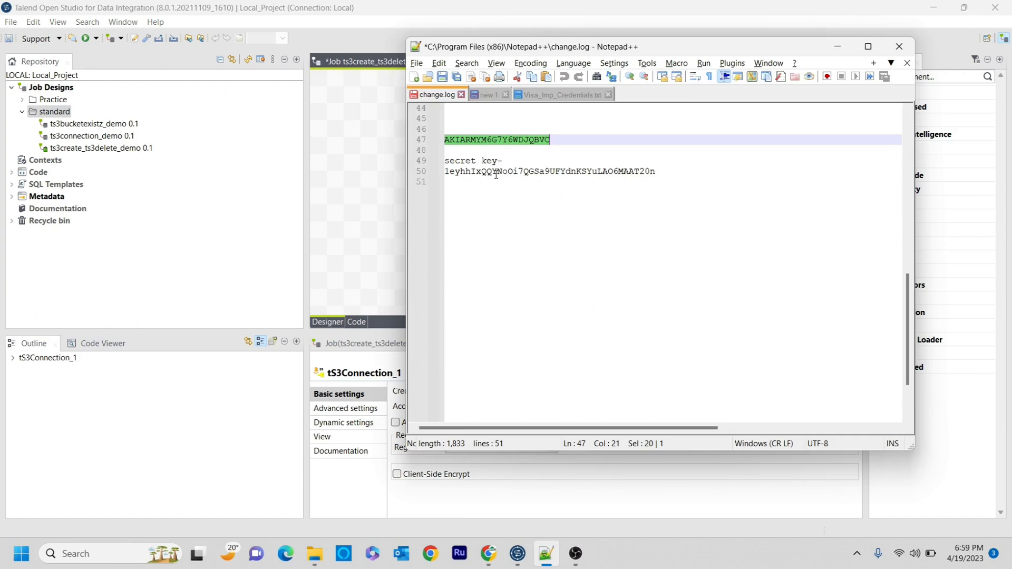
{"action": "key", "text": "alt+Tab"}
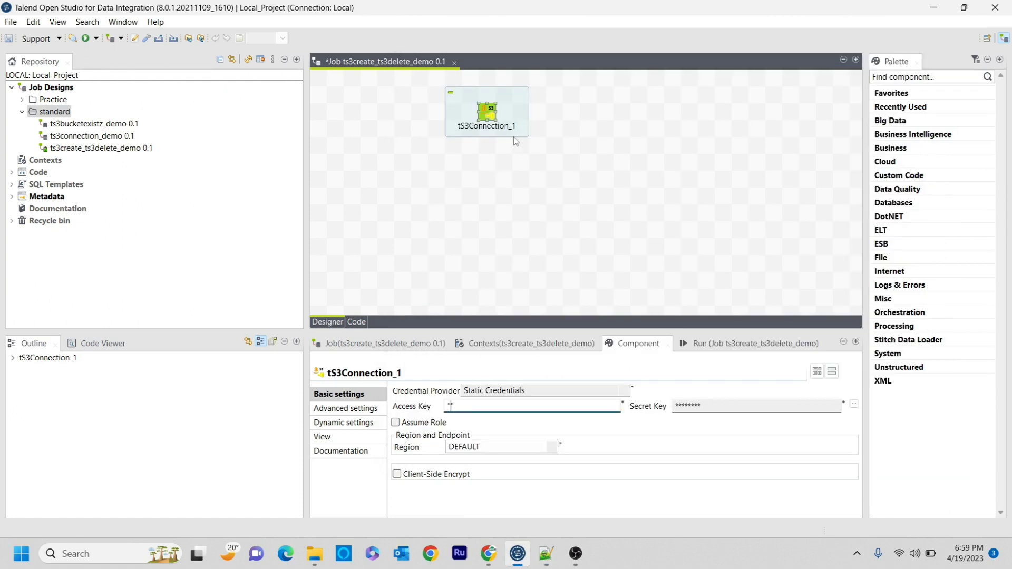
{"action": "key", "text": "ctrl+v"}
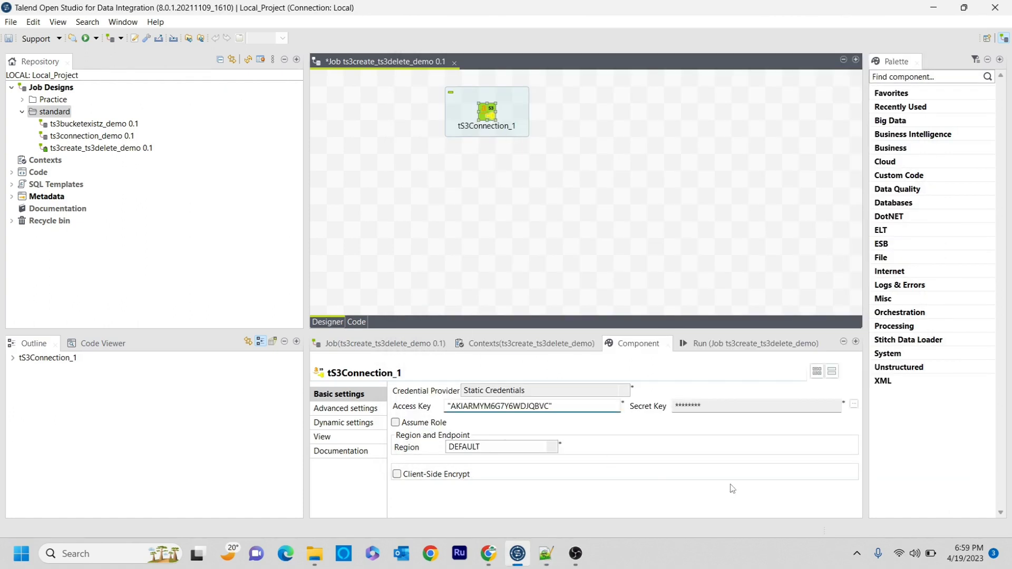
Copy the secret key from the change.log notes and paste it as the tS3Connection component's Secret Key.
{"action": "left_click", "coordinate": [546, 554]}
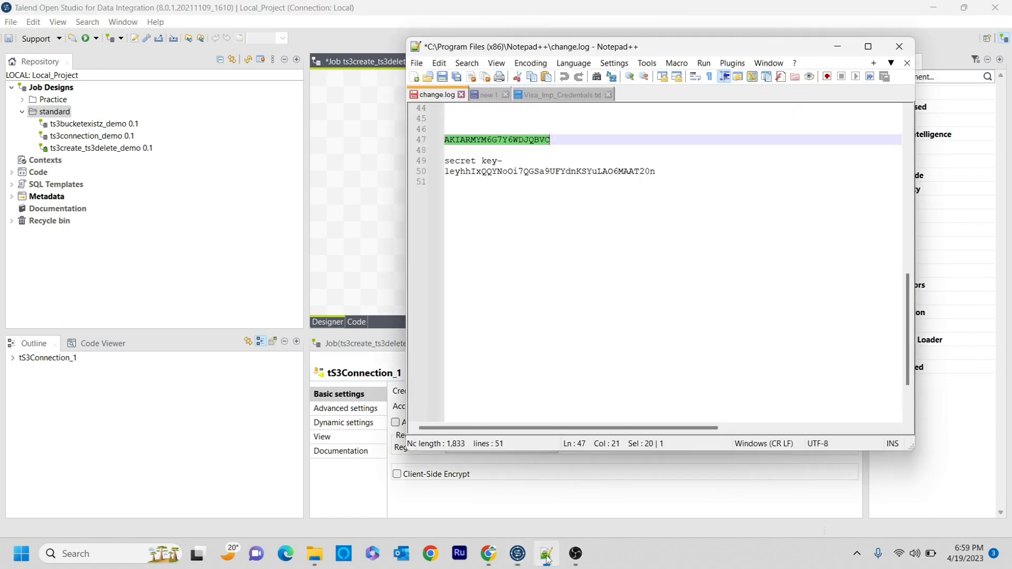
{"action": "double_click", "coordinate": [593, 172]}
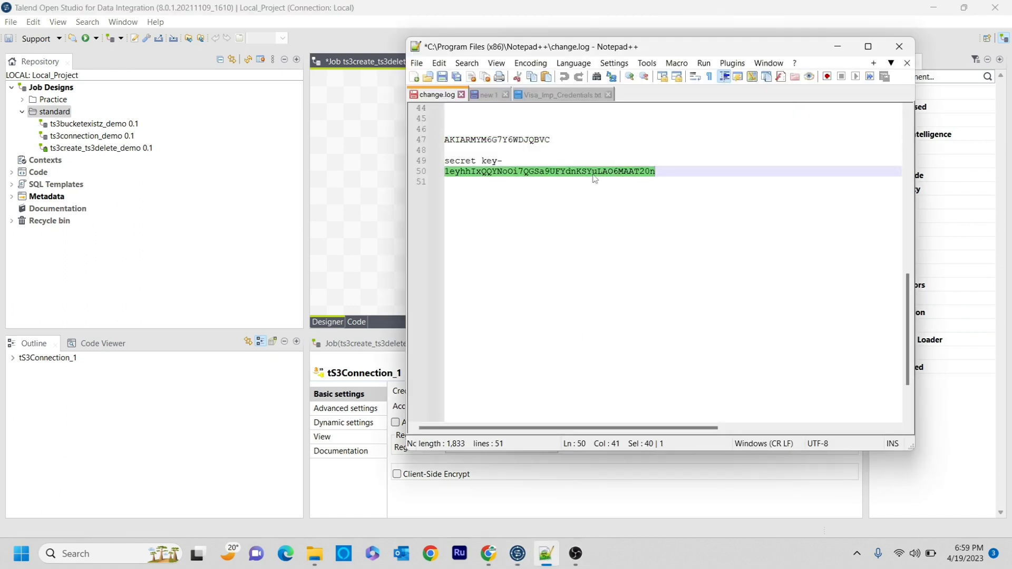
{"action": "key", "text": "alt+Tab"}
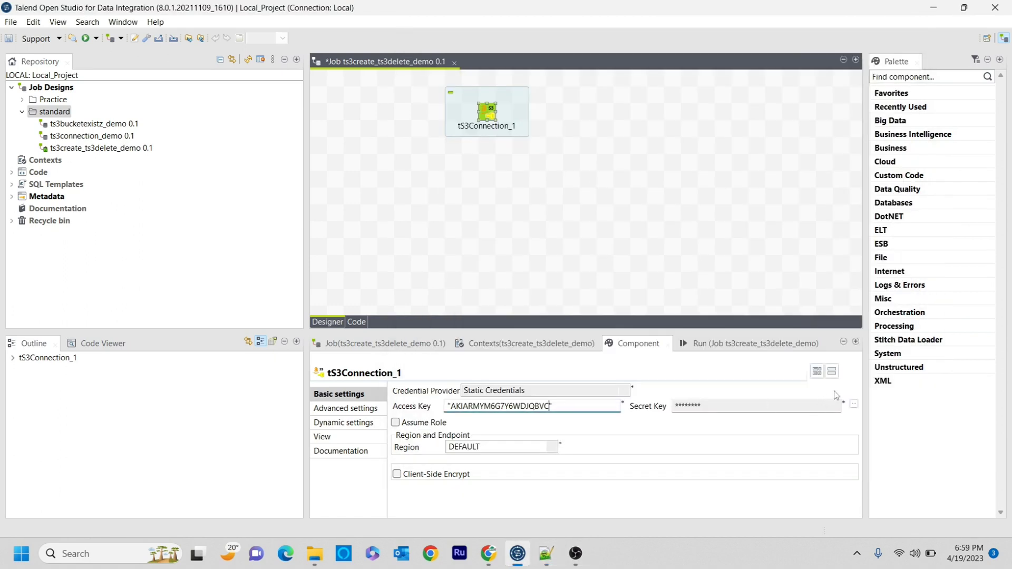
{"action": "left_click", "coordinate": [855, 405]}
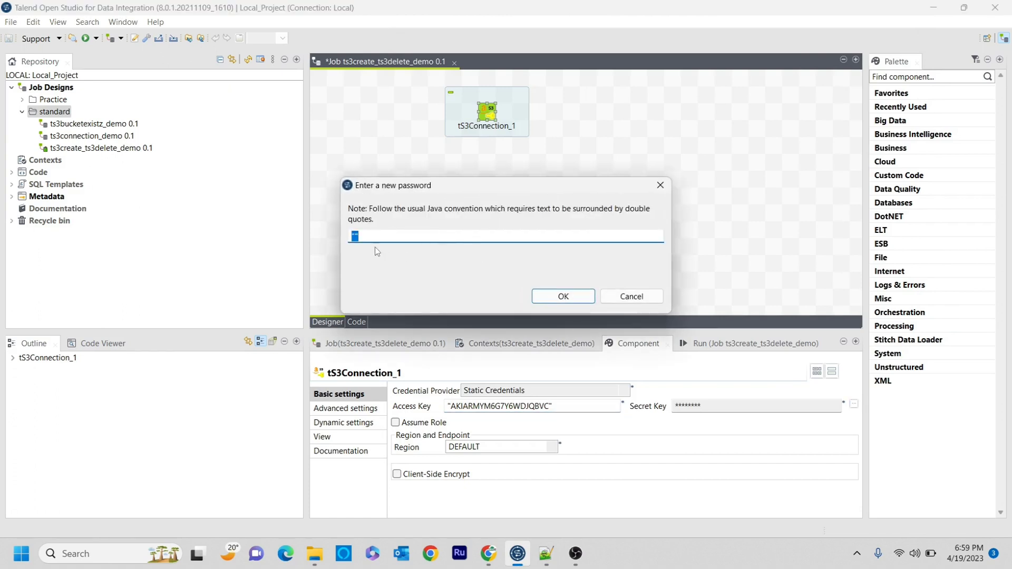
{"action": "left_click", "coordinate": [373, 235]}
{"action": "key", "text": "ctrl+v"}
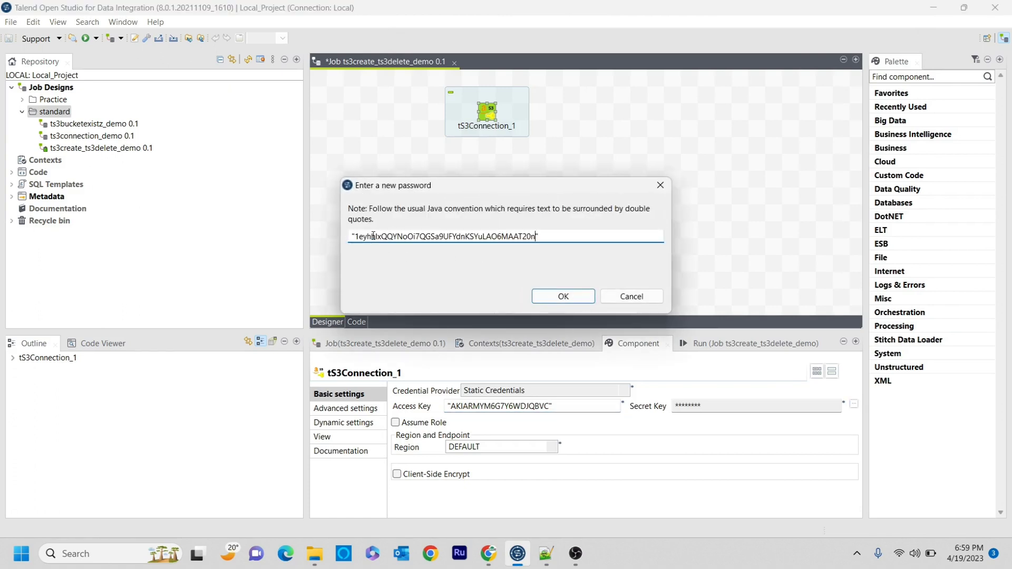
{"action": "left_click", "coordinate": [560, 298]}
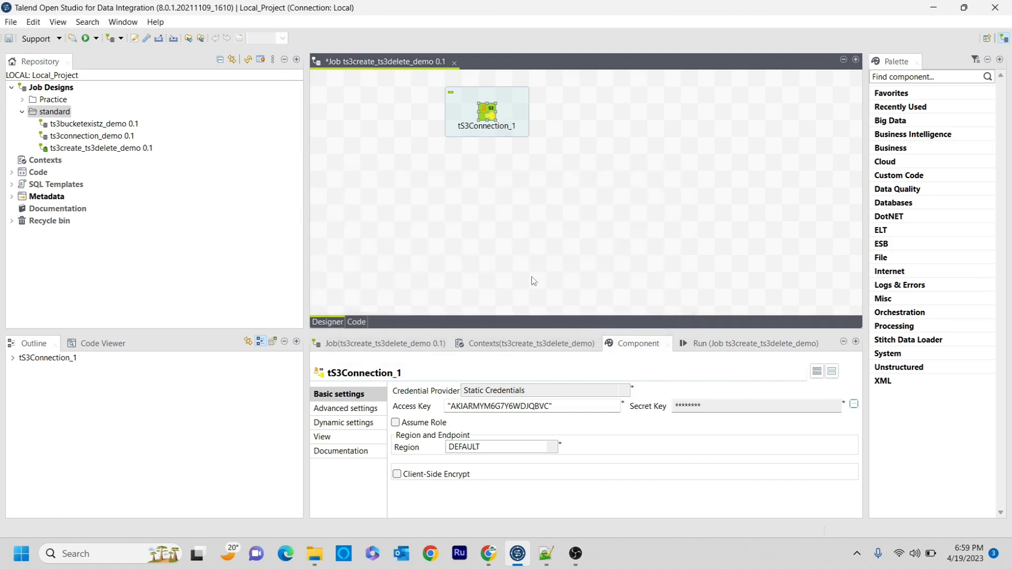
{"action": "left_click", "coordinate": [483, 175]}
{"action": "type", "text": "tbucke"}
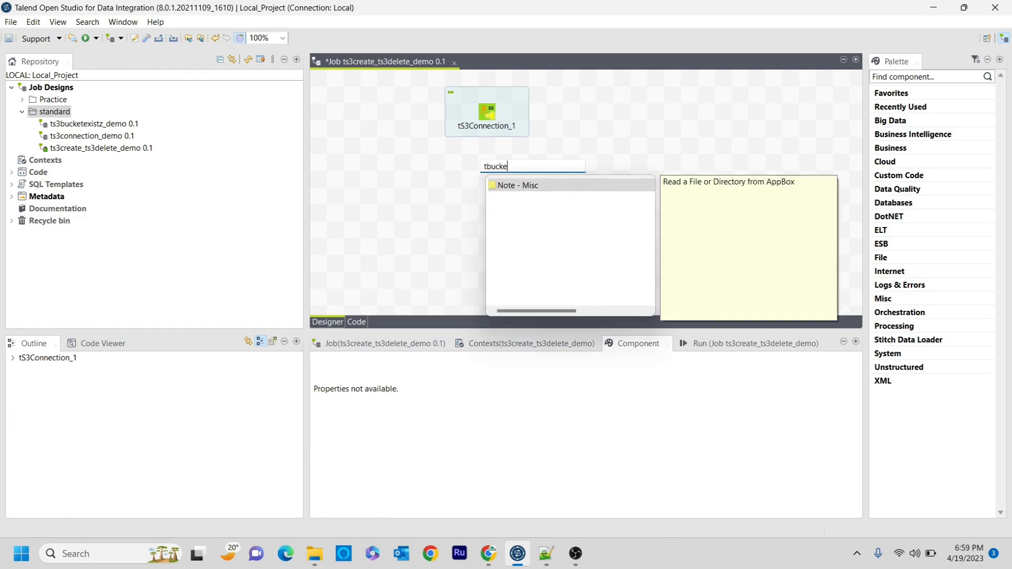
{"action": "type", "text": "te"}
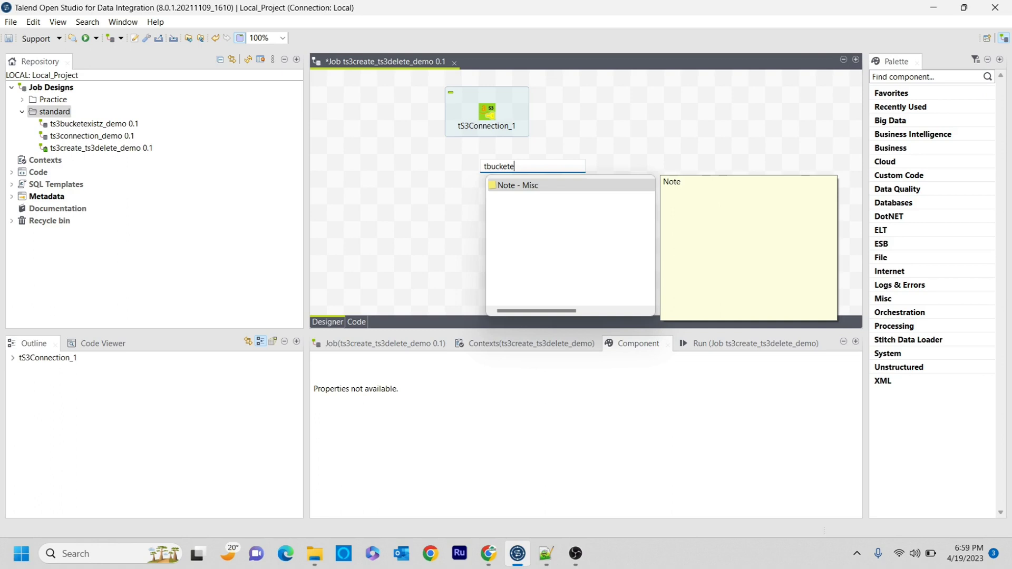
{"action": "type", "text": "xist"}
{"action": "key", "text": "Return"}
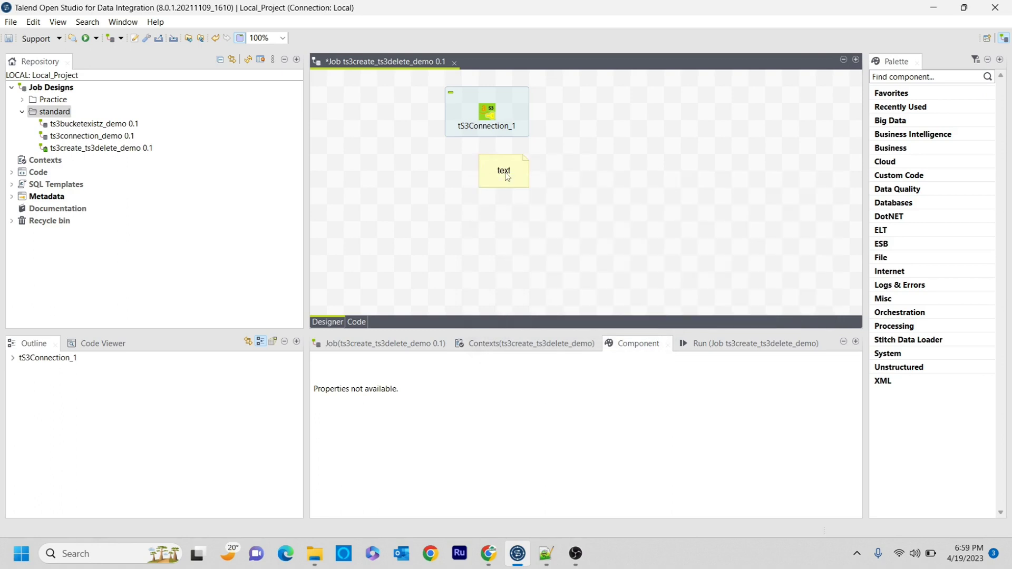
{"action": "left_click", "coordinate": [502, 175]}
{"action": "right_click", "coordinate": [506, 176]}
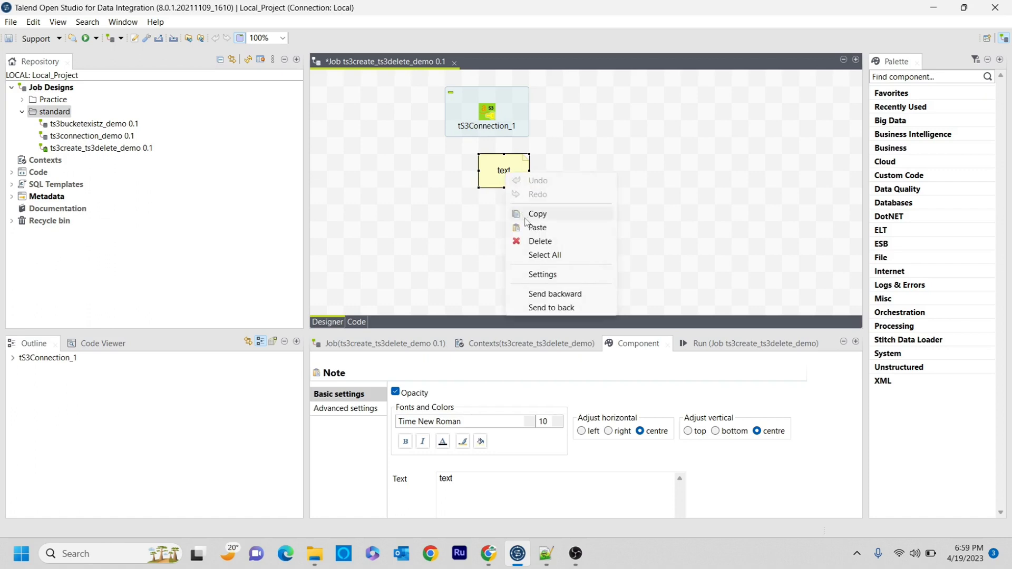
{"action": "left_click", "coordinate": [531, 241]}
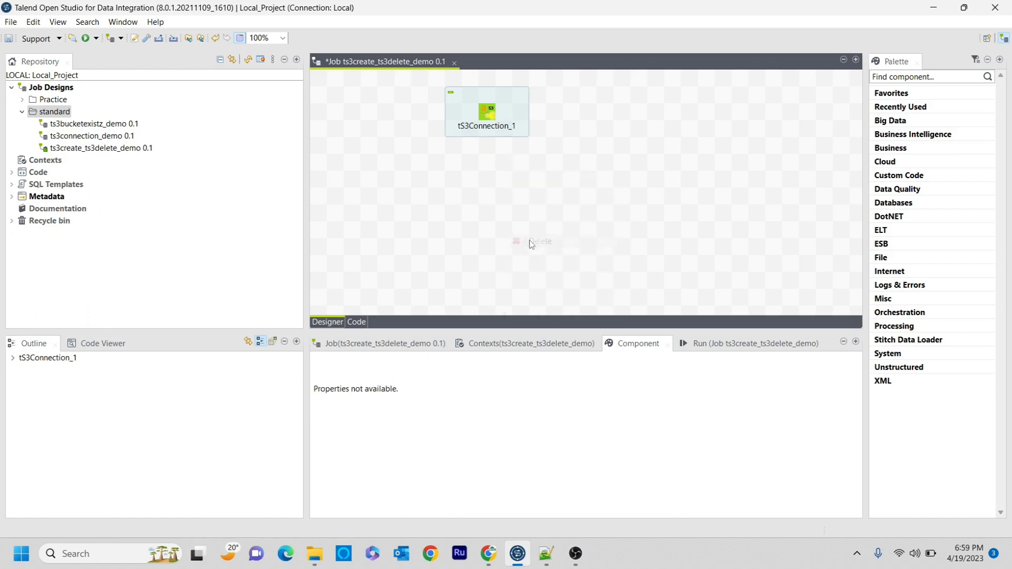
Add a tS3BucketExist component to the job design below tS3Connection_1.
{"action": "left_click", "coordinate": [482, 188]}
{"action": "type", "text": "ts3"}
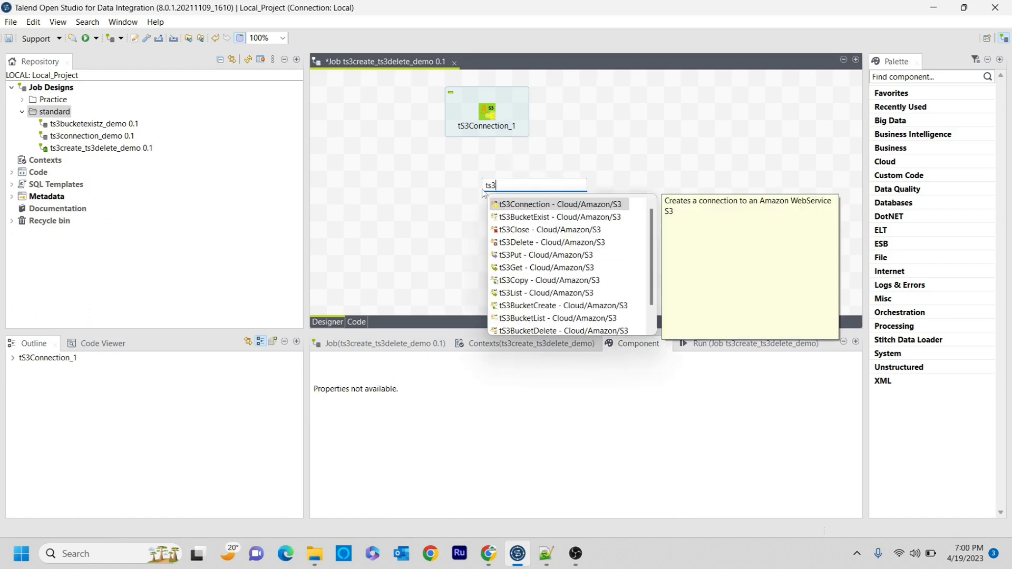
{"action": "key", "text": "Down"}
{"action": "key", "text": "Return"}
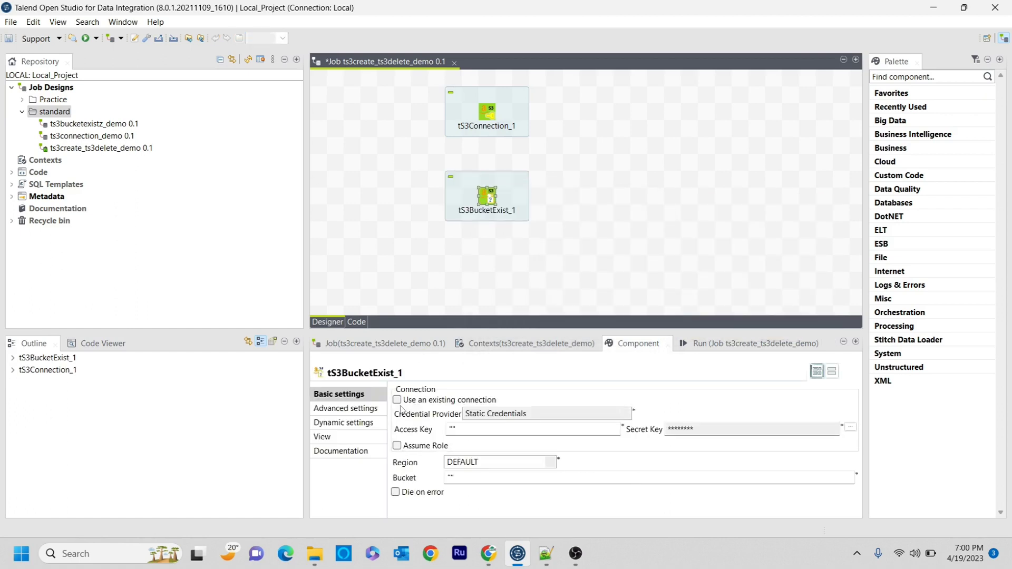
Set tS3BucketExist_1 to use the existing connection tS3Connection_1 and enter "cognitivehub" as its bucket.
{"action": "left_click", "coordinate": [398, 400]}
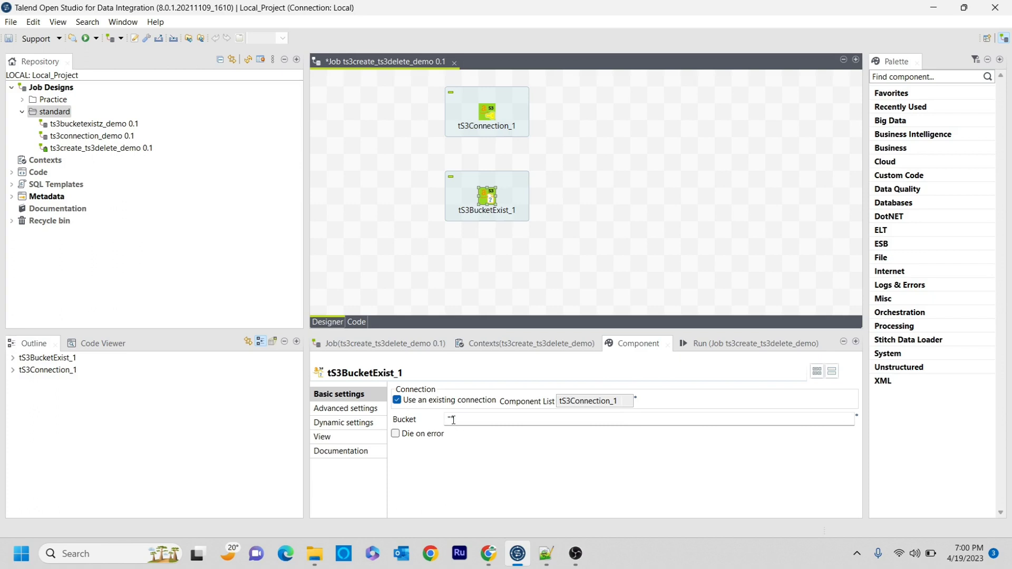
{"action": "left_click", "coordinate": [451, 420]}
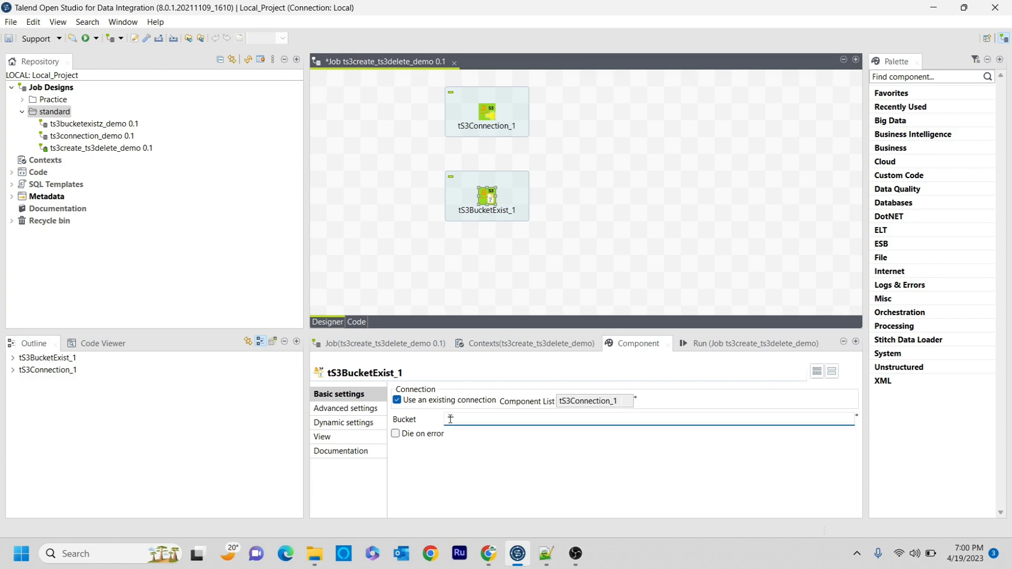
{"action": "type", "text": "\"cognitive_hub"}
{"action": "key", "text": "BackSpace"}
{"action": "key", "text": "BackSpace"}
{"action": "key", "text": "BackSpace"}
{"action": "key", "text": "BackSpace"}
{"action": "type", "text": "hub"}
{"action": "left_click", "coordinate": [491, 248]}
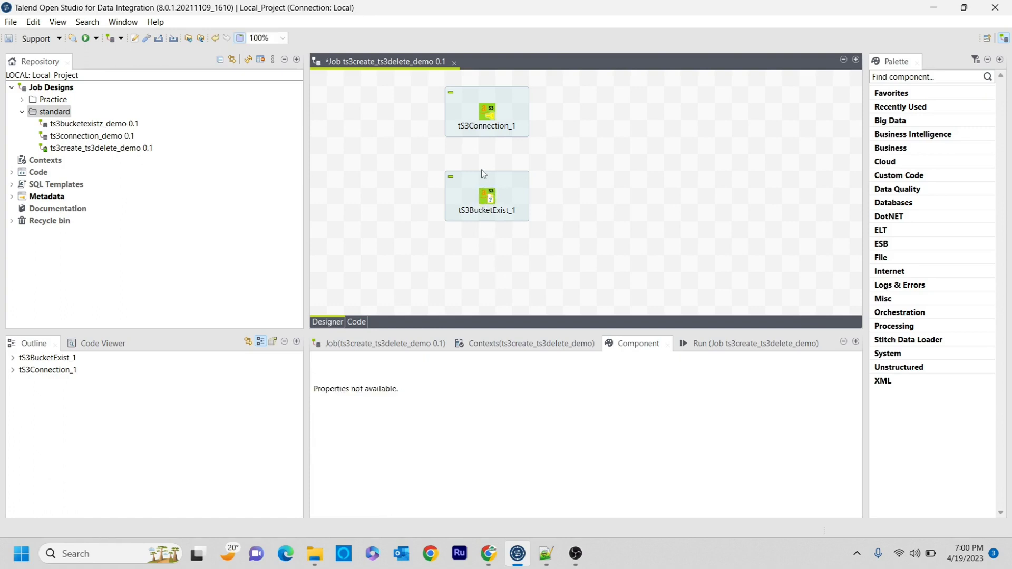
Link tS3Connection_1 to tS3BucketExist_1 with an On Subjob Ok trigger.
{"action": "left_click", "coordinate": [489, 113]}
{"action": "right_click", "coordinate": [490, 117]}
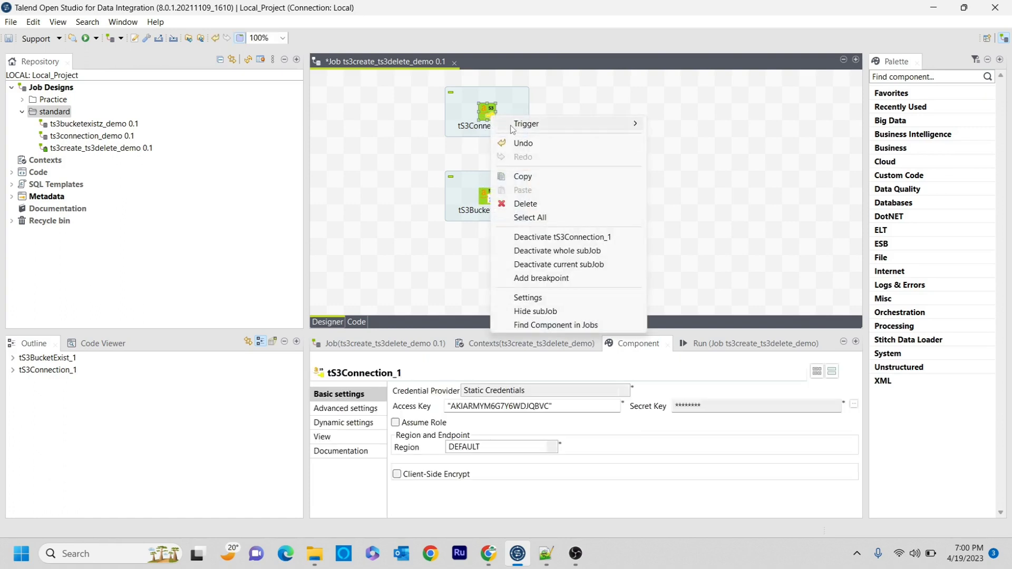
{"action": "mouse_move", "coordinate": [622, 124]}
{"action": "left_click", "coordinate": [690, 125]}
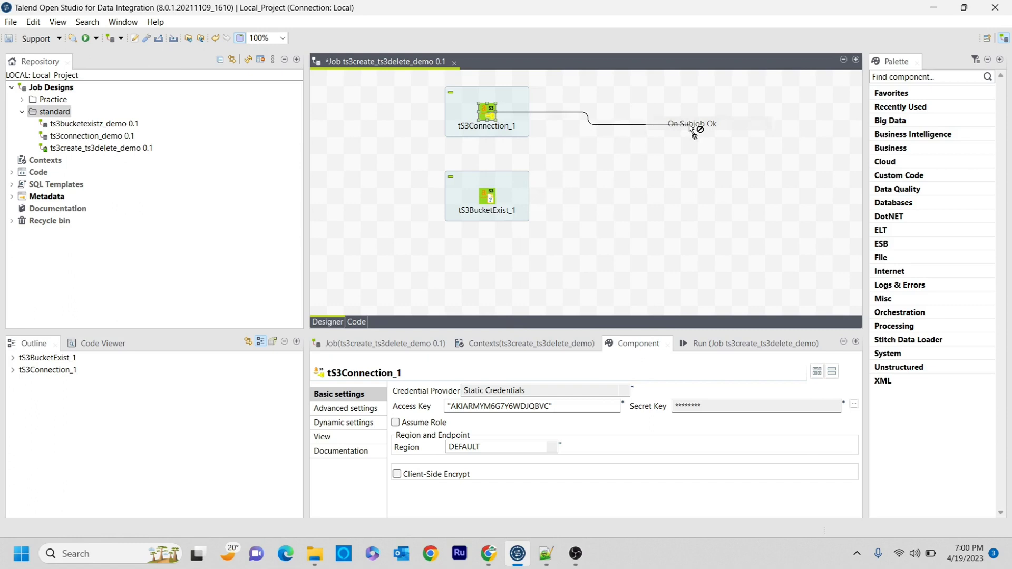
{"action": "left_click", "coordinate": [484, 201]}
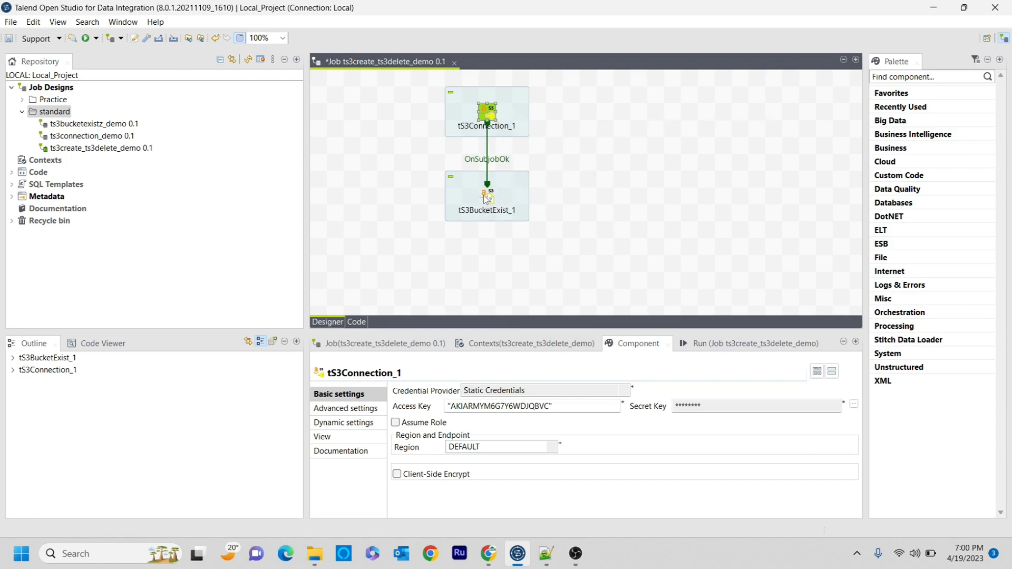
Switch to Chrome, examine the existing buckets in the S3 console, close the tS3Delete documentation page, and return to Talend Open Studio.
{"action": "left_click", "coordinate": [485, 199]}
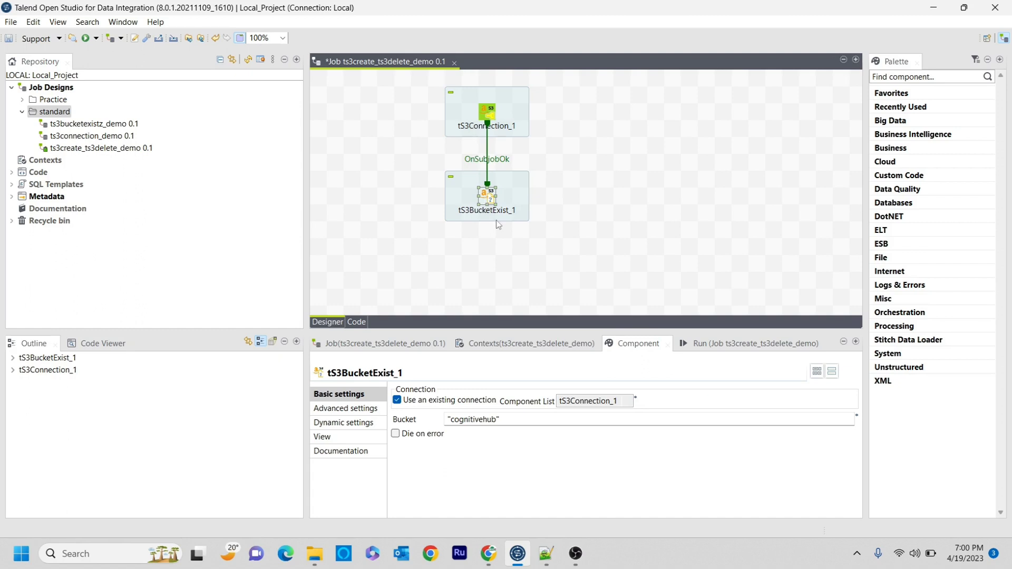
{"action": "left_click", "coordinate": [485, 560]}
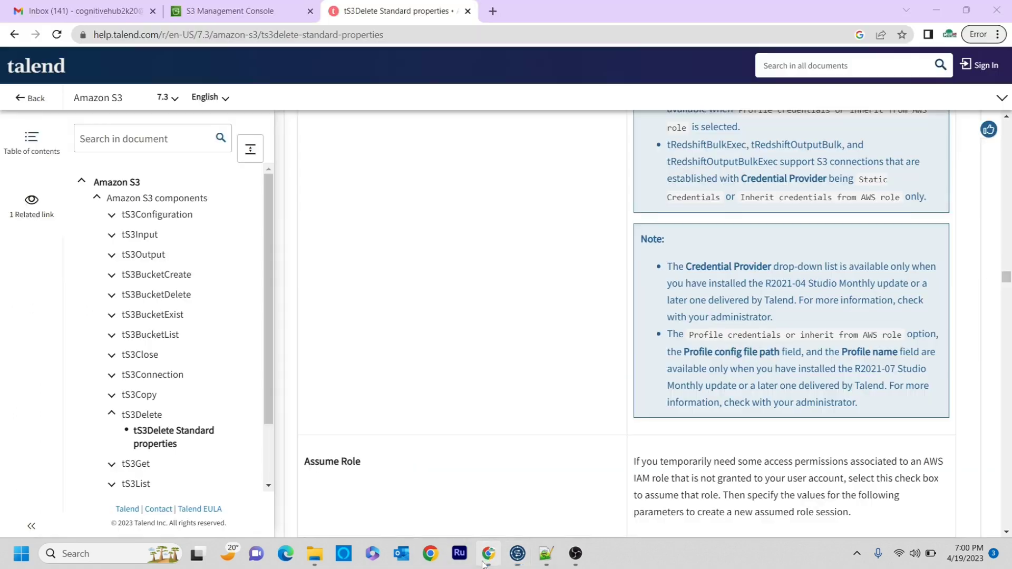
{"action": "left_click", "coordinate": [287, 16]}
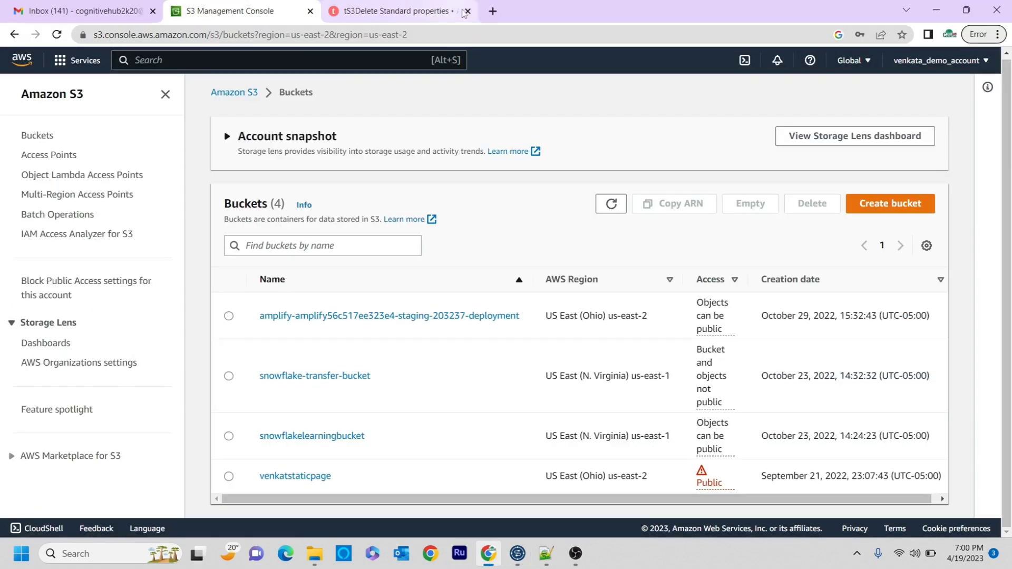
{"action": "left_click", "coordinate": [468, 11]}
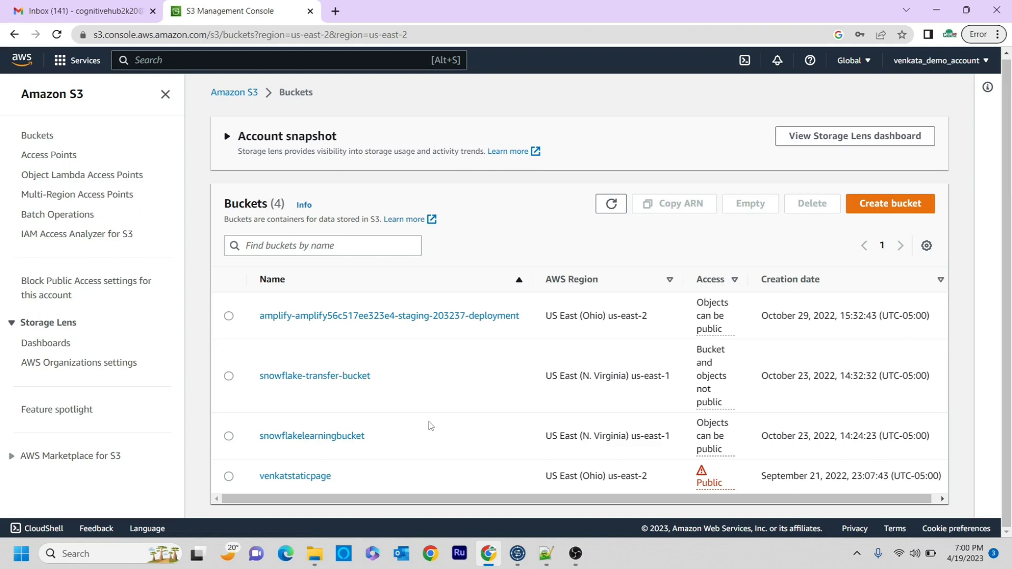
{"action": "left_click", "coordinate": [524, 558]}
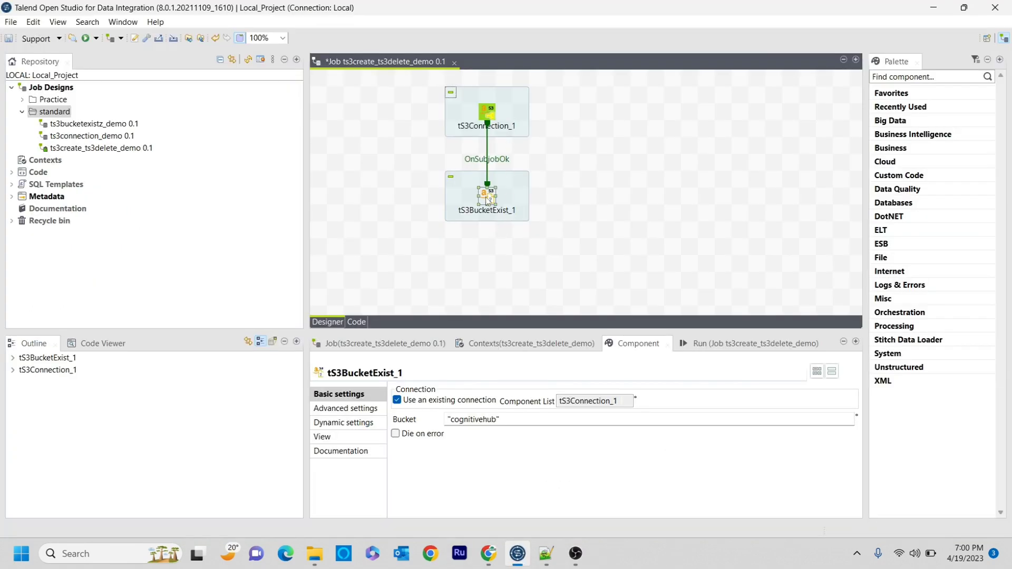
Add a tS3BucketCreate component to the job design below tS3BucketExist_1.
{"action": "left_click", "coordinate": [486, 257]}
{"action": "type", "text": "ts3cr"}
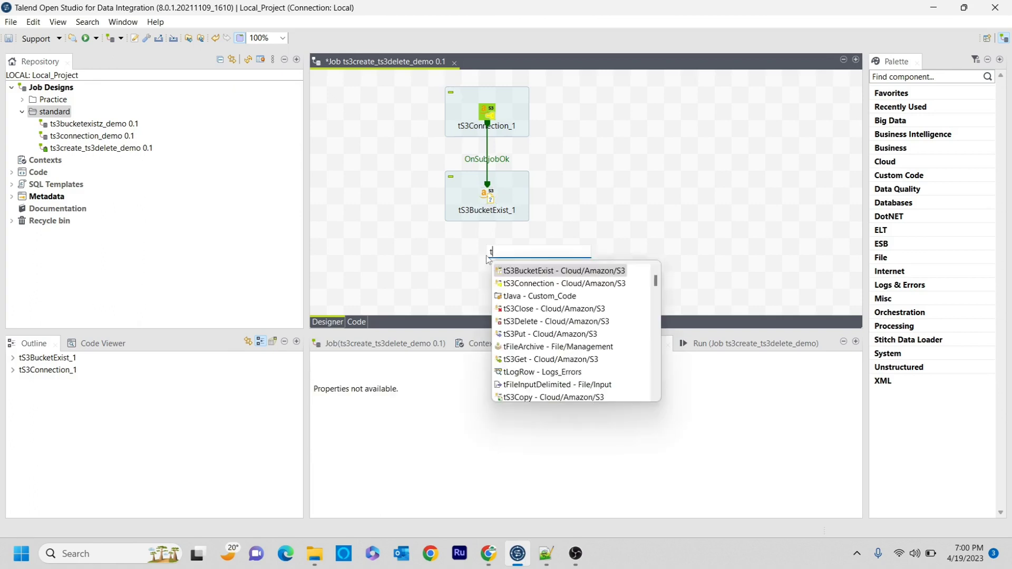
{"action": "key", "text": "BackSpace"}
{"action": "key", "text": "BackSpace"}
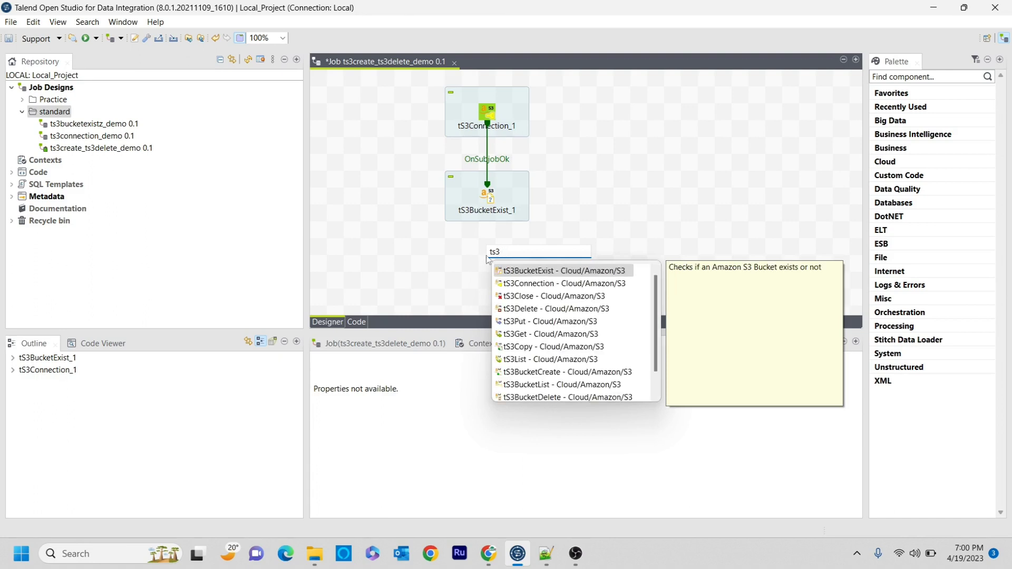
{"action": "double_click", "coordinate": [530, 372]}
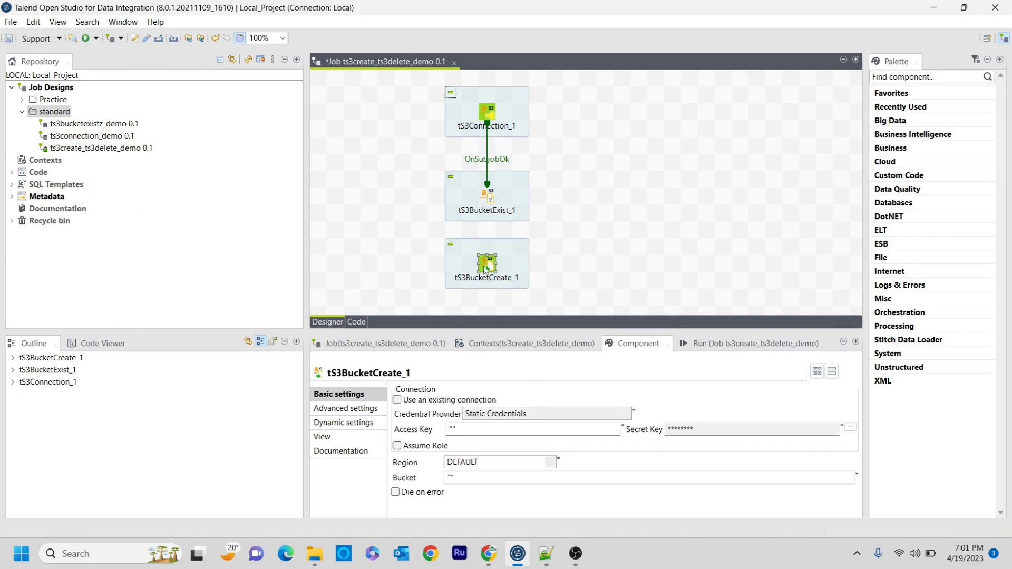
Set tS3BucketCreate_1 to use the existing connection tS3Connection_1 and copy the bucket name "cognitivehub" into it from tS3BucketExist_1.
{"action": "double_click", "coordinate": [489, 266]}
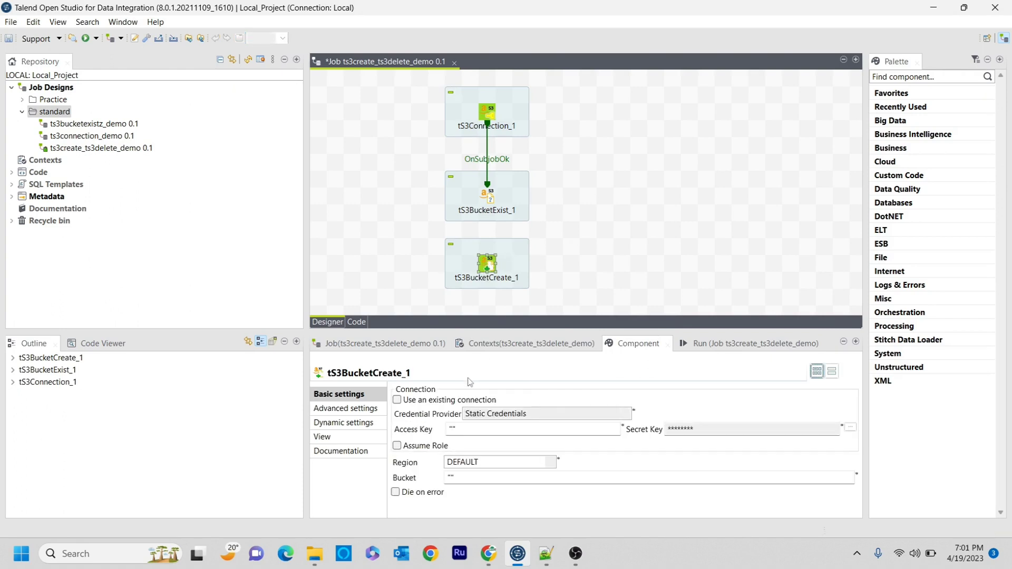
{"action": "left_click", "coordinate": [397, 401]}
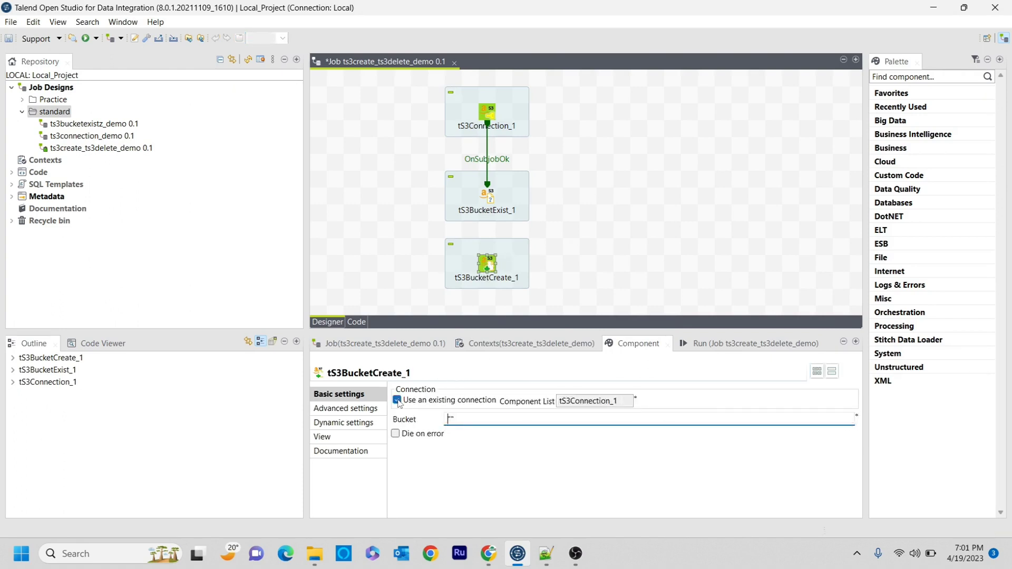
{"action": "left_click", "coordinate": [455, 421]}
{"action": "left_click", "coordinate": [494, 199]}
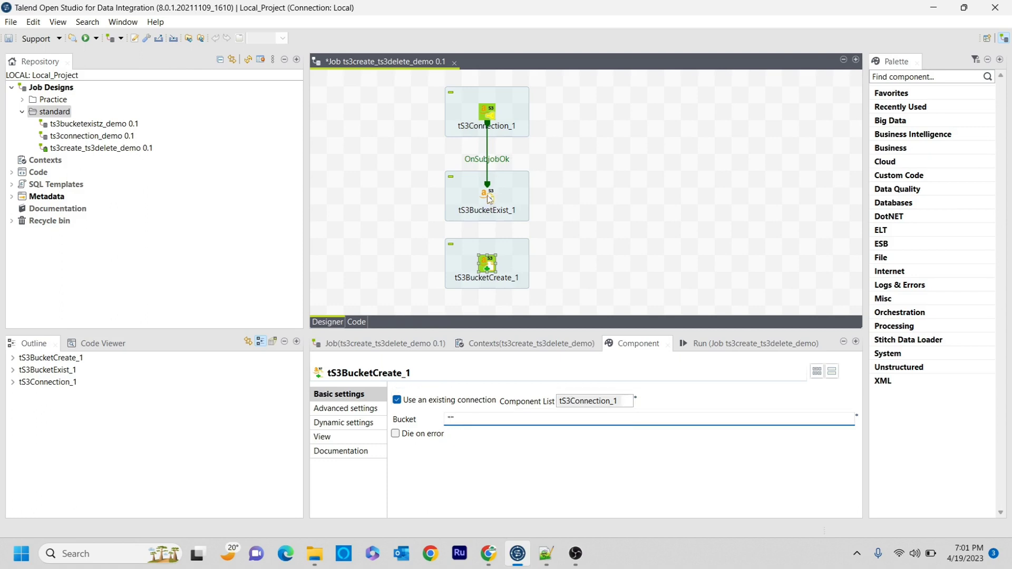
{"action": "left_click", "coordinate": [476, 419]}
{"action": "key", "text": "ctrl+c"}
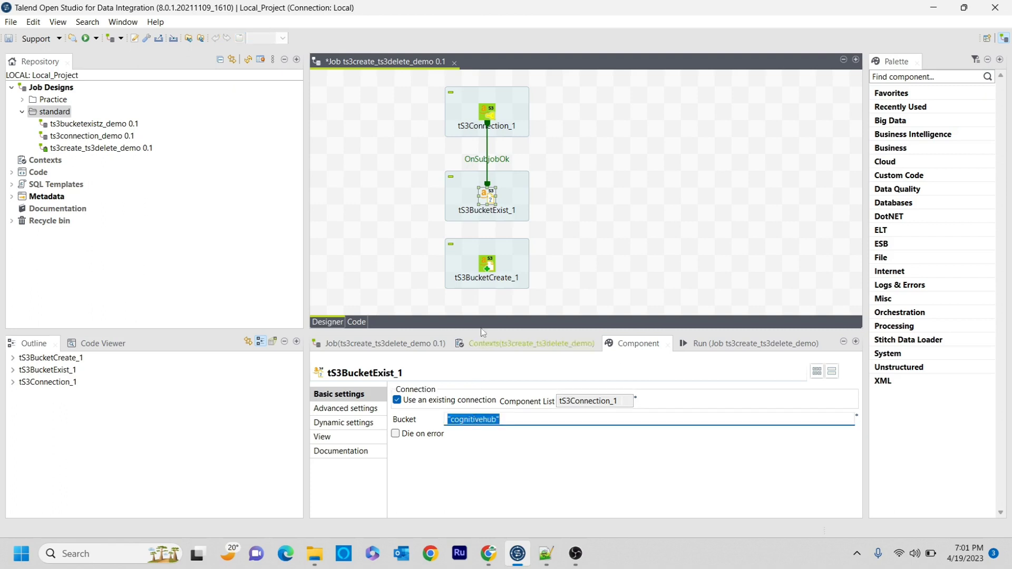
{"action": "left_click", "coordinate": [483, 269]}
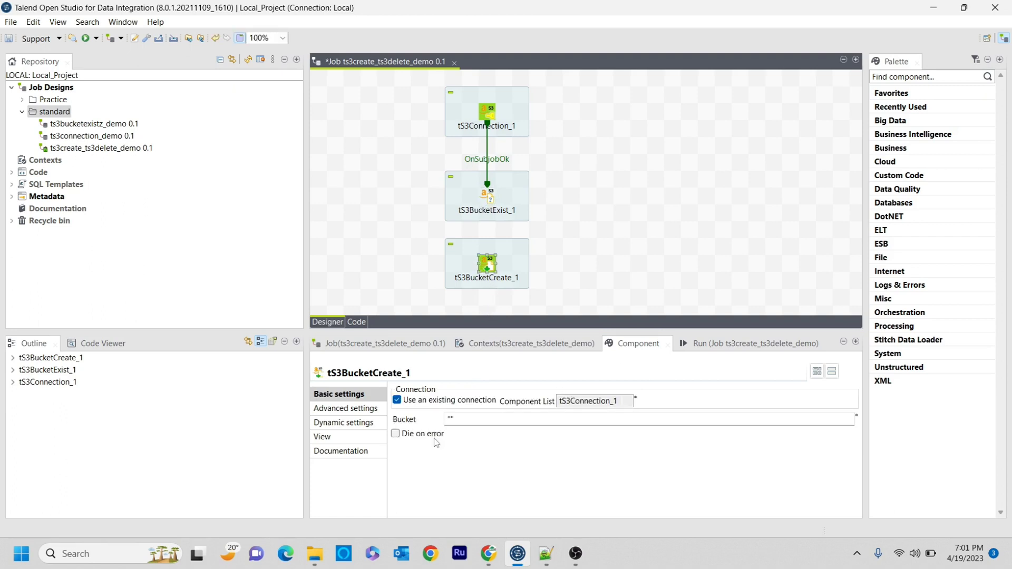
{"action": "left_click", "coordinate": [458, 418]}
{"action": "key", "text": "ctrl+v"}
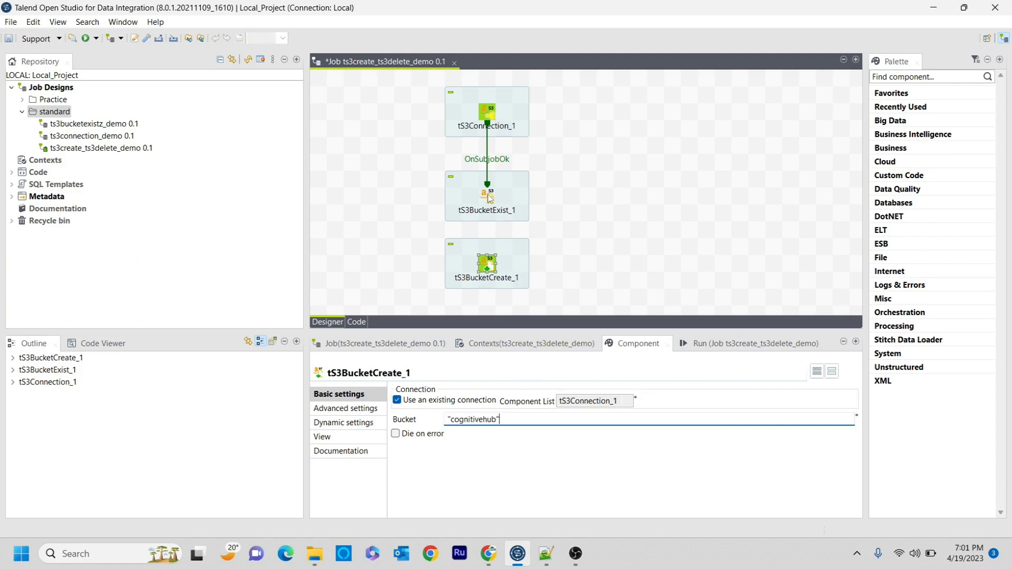
Link tS3BucketExist_1 to tS3BucketCreate_1 with a Run if trigger.
{"action": "right_click", "coordinate": [489, 199]}
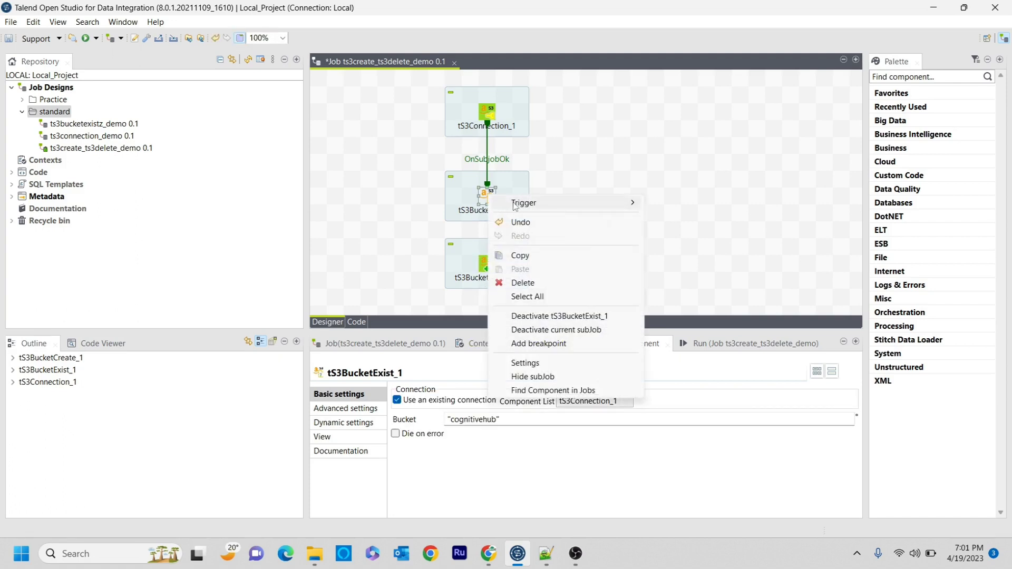
{"action": "mouse_move", "coordinate": [584, 204]}
{"action": "left_click", "coordinate": [680, 236]}
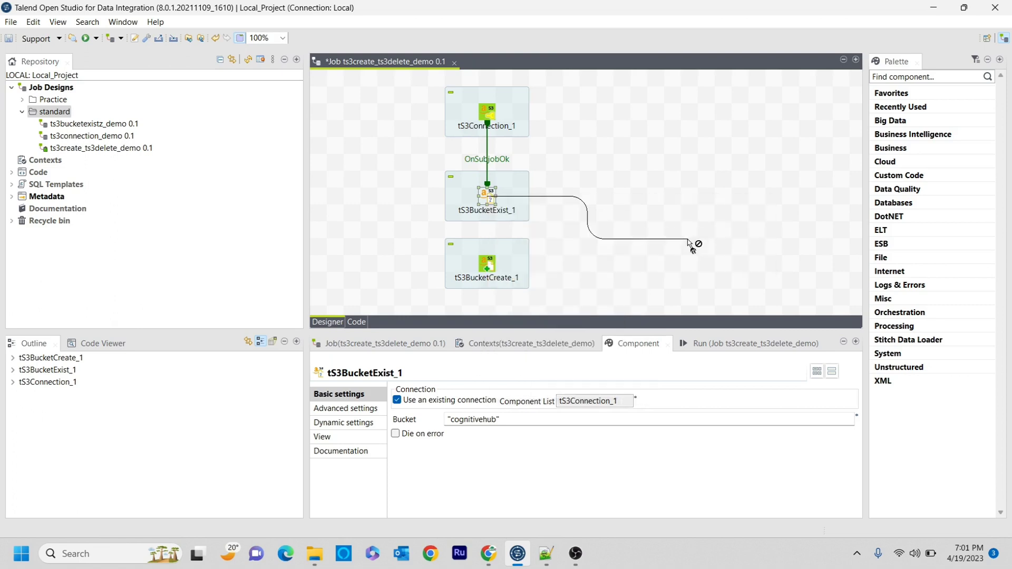
{"action": "left_click", "coordinate": [489, 266]}
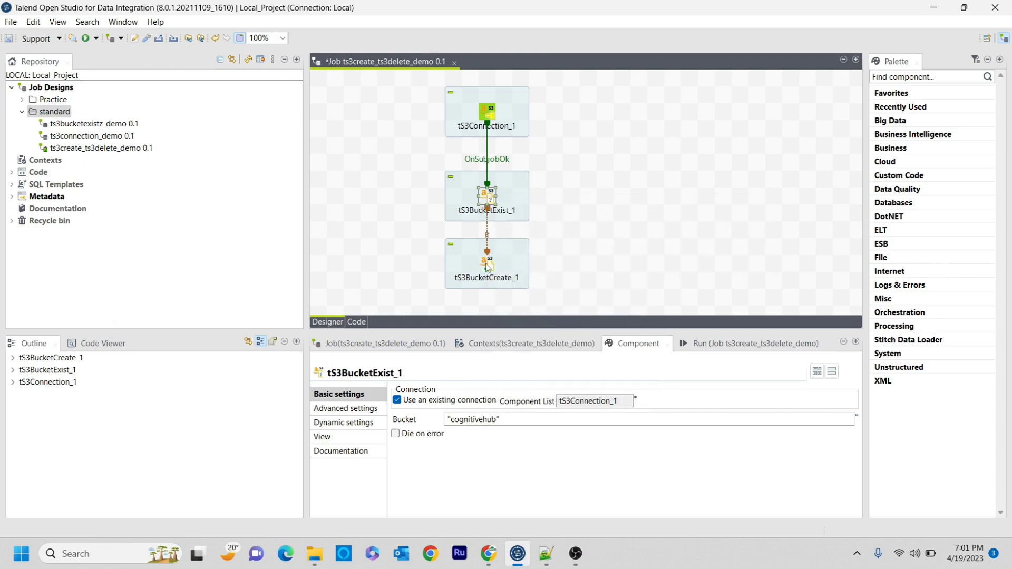
Set the If link's condition to !((Boolean)globalMap.get("tS3BucketExist_1_BUCKET_EXIST")) using the Bucket exist variable of tS3BucketExist_1.
{"action": "left_click", "coordinate": [488, 234]}
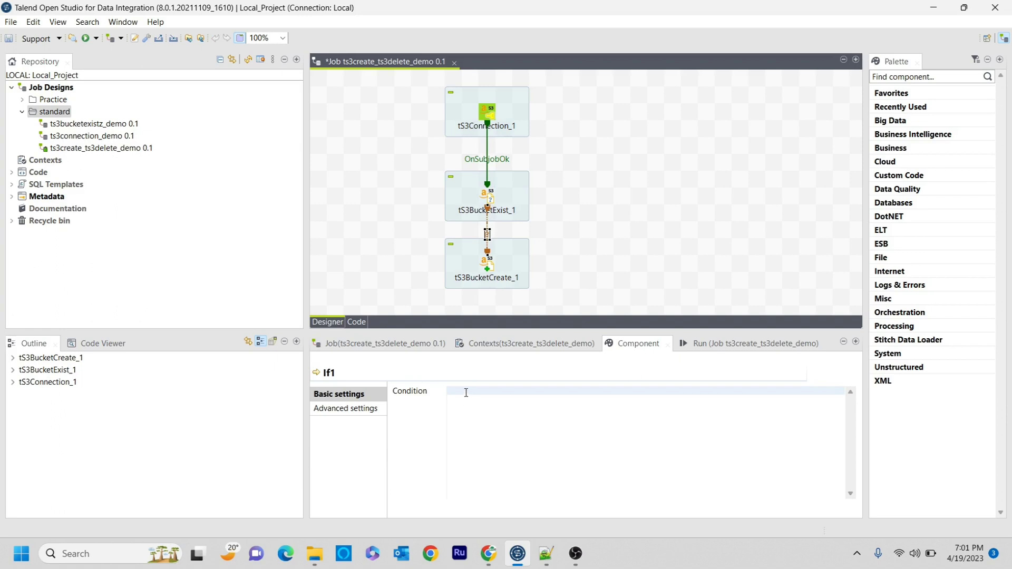
{"action": "left_click", "coordinate": [12, 370]}
{"action": "left_click", "coordinate": [65, 396]}
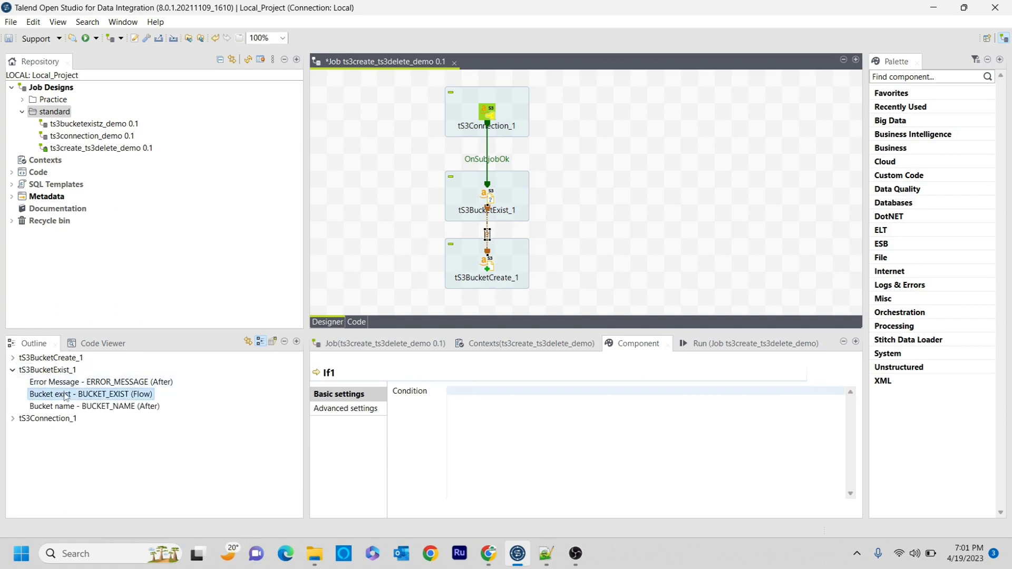
{"action": "left_click_drag", "start_coordinate": [66, 396], "coordinate": [456, 397]}
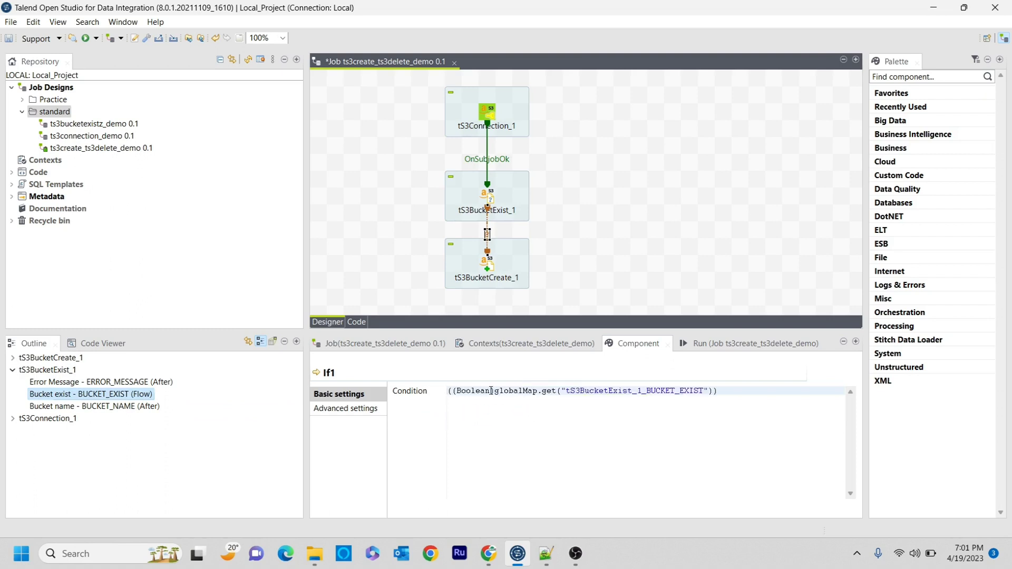
{"action": "left_click", "coordinate": [455, 395]}
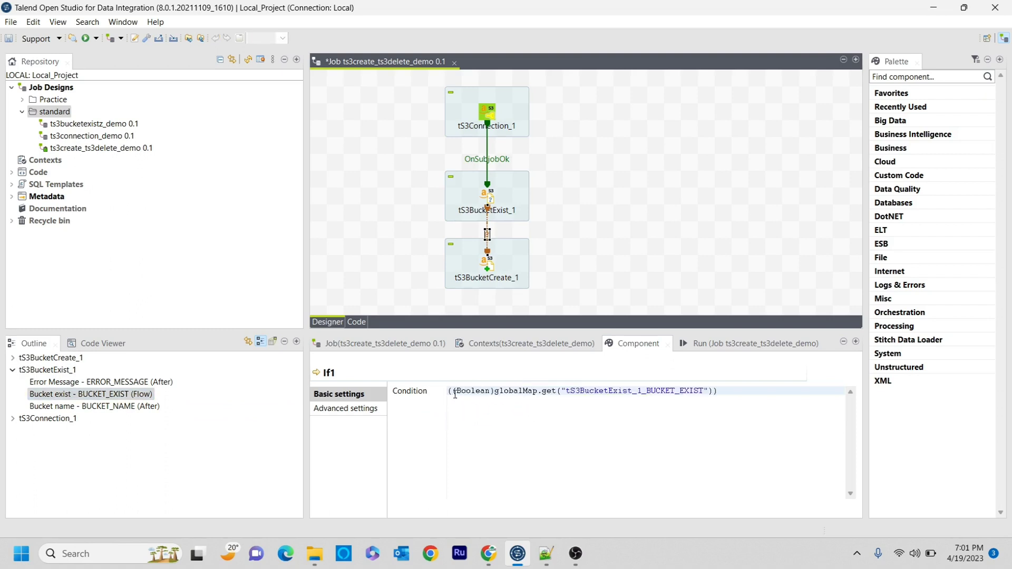
{"action": "type", "text": "!"}
{"action": "key", "text": "BackSpace"}
{"action": "type", "text": "!"}
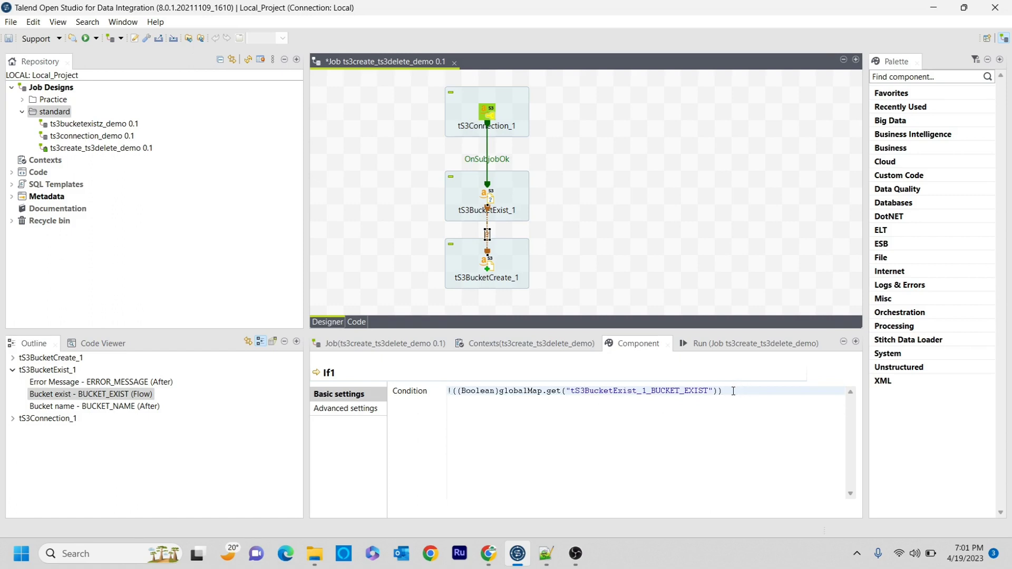
{"action": "left_click_drag", "start_coordinate": [733, 391], "coordinate": [454, 394]}
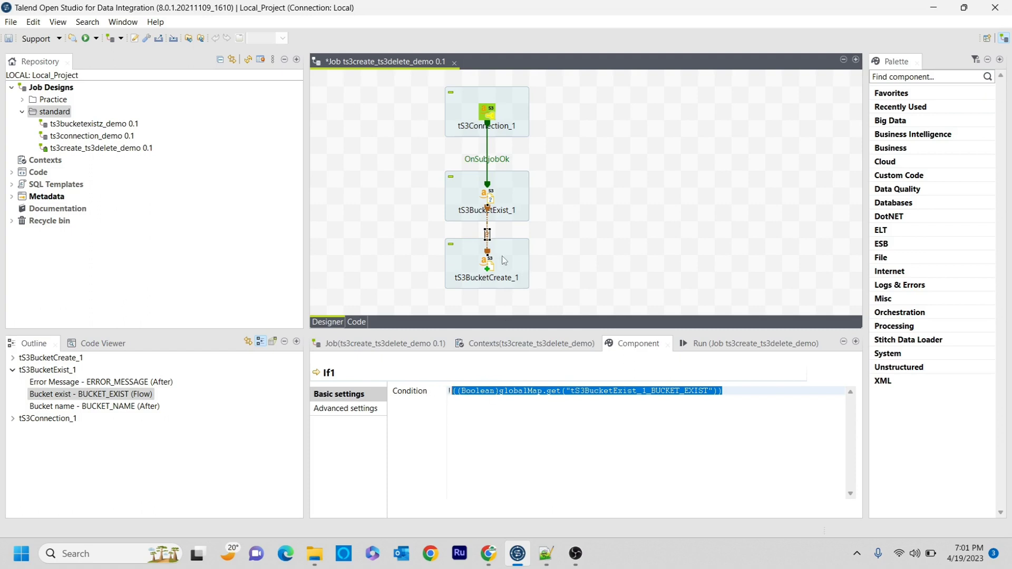
Add a tS3Close component to the job design beside tS3BucketCreate_1.
{"action": "left_click", "coordinate": [509, 268]}
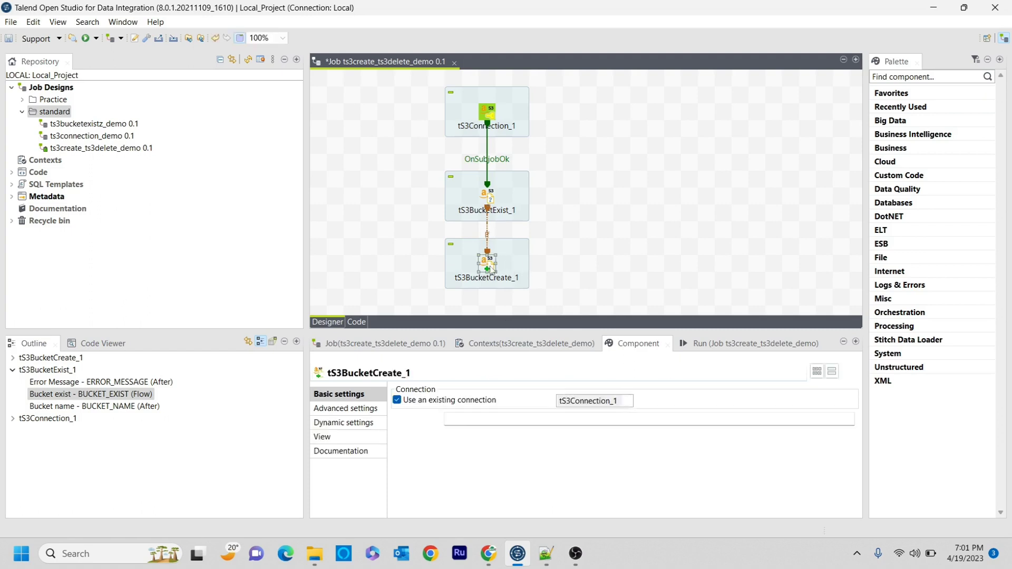
{"action": "left_click", "coordinate": [589, 265]}
{"action": "type", "text": "ts3"}
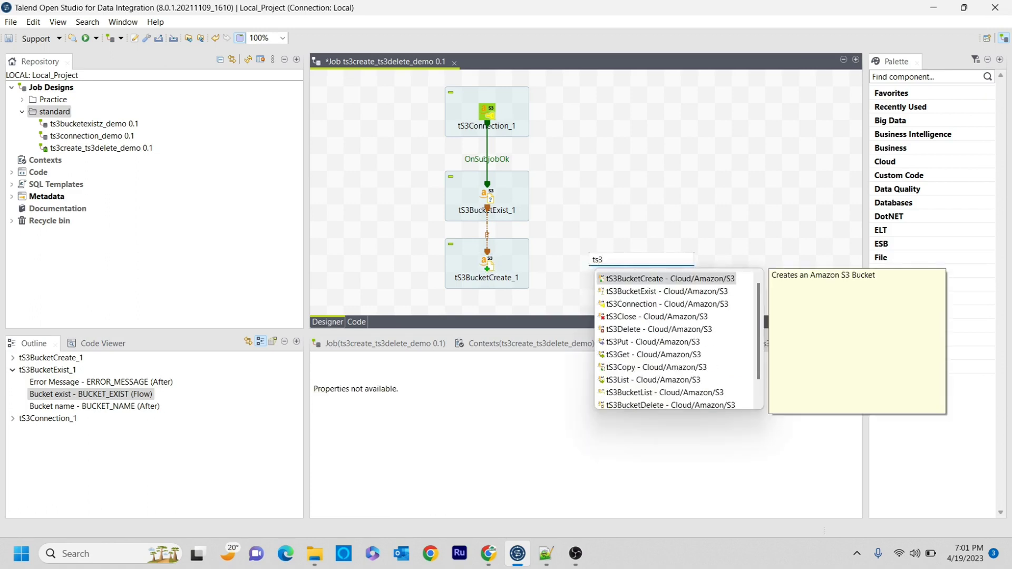
{"action": "key", "text": "Down"}
{"action": "key", "text": "Down"}
{"action": "key", "text": "Down"}
{"action": "key", "text": "Return"}
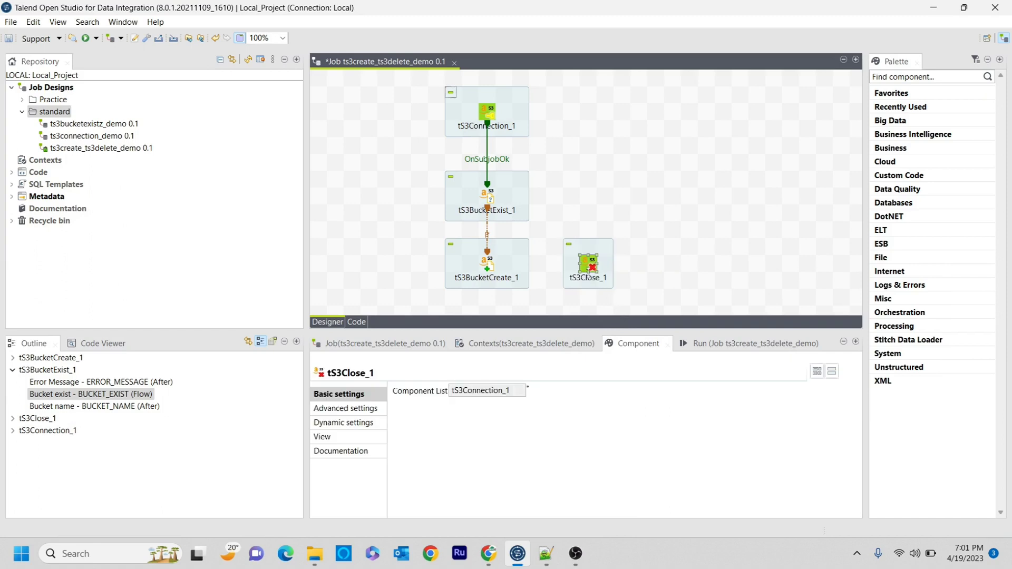
Link tS3BucketCreate_1 to tS3Close_1 with an On Subjob Ok trigger.
{"action": "left_click", "coordinate": [488, 266]}
{"action": "right_click", "coordinate": [488, 267]}
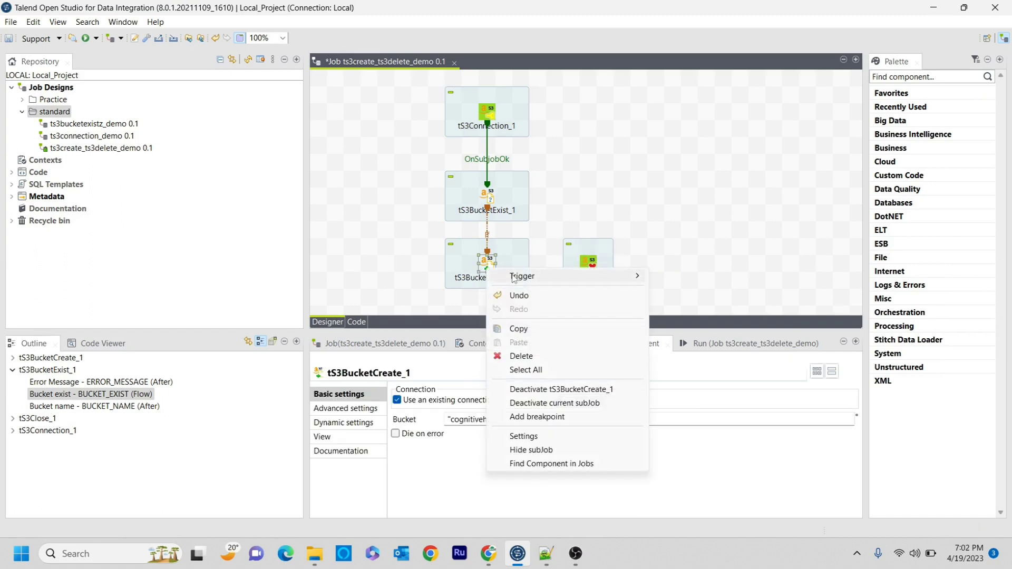
{"action": "mouse_move", "coordinate": [517, 277]}
{"action": "left_click", "coordinate": [694, 276]}
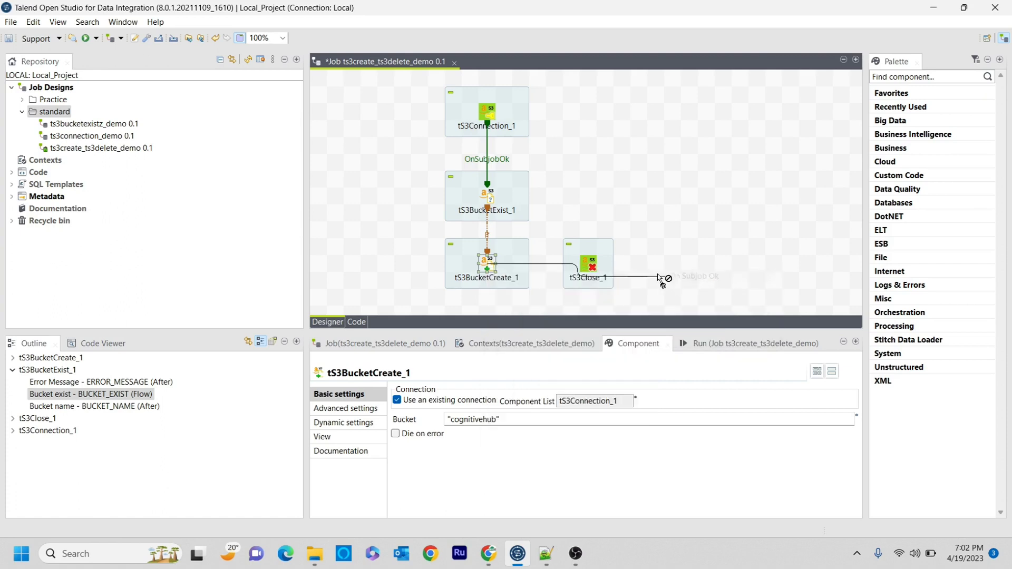
{"action": "left_click", "coordinate": [584, 267]}
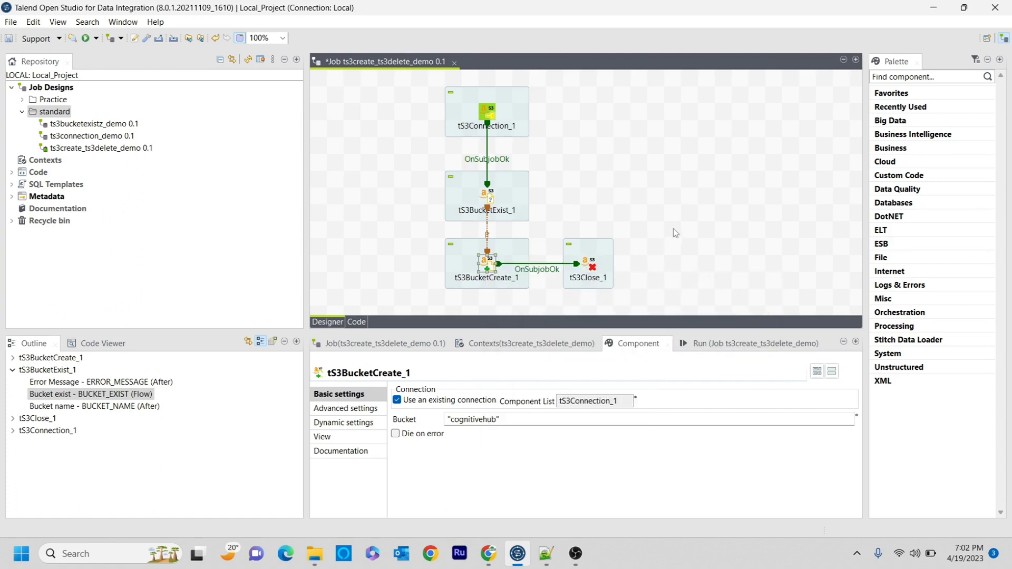
Save the ts3create_ts3delete_demo job and run it.
{"action": "key", "text": "ctrl+s"}
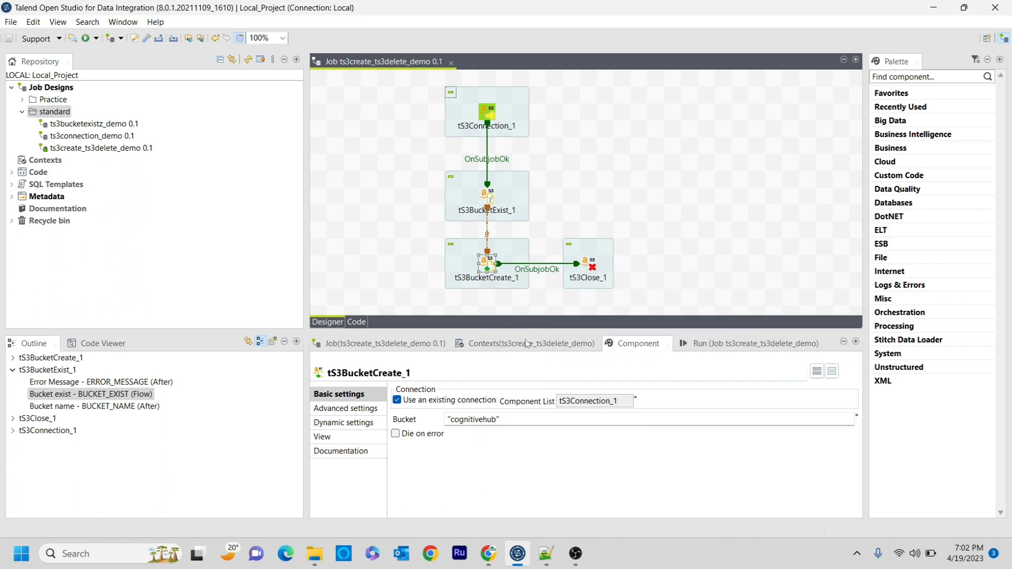
{"action": "left_click", "coordinate": [690, 344]}
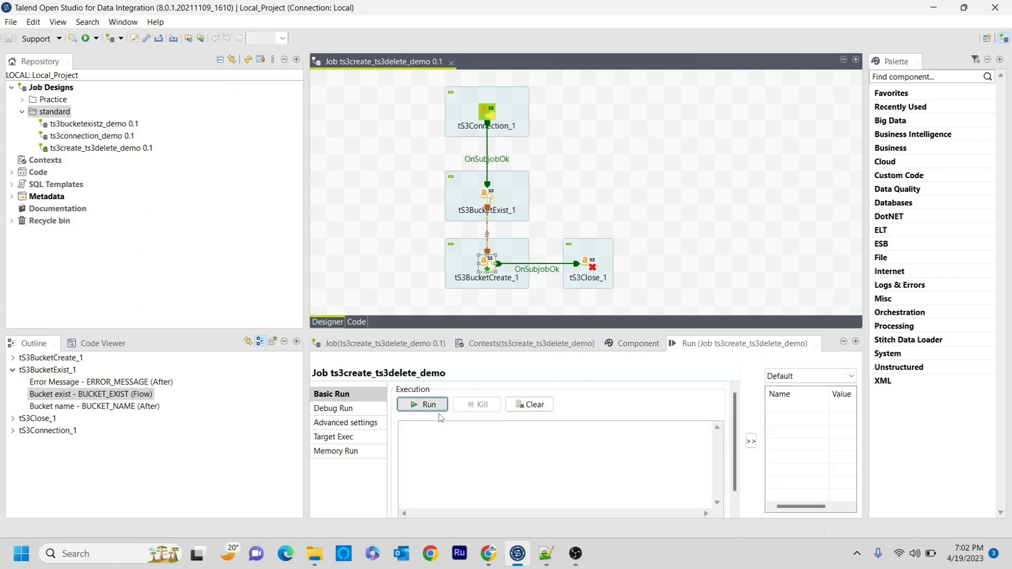
{"action": "left_click", "coordinate": [429, 405]}
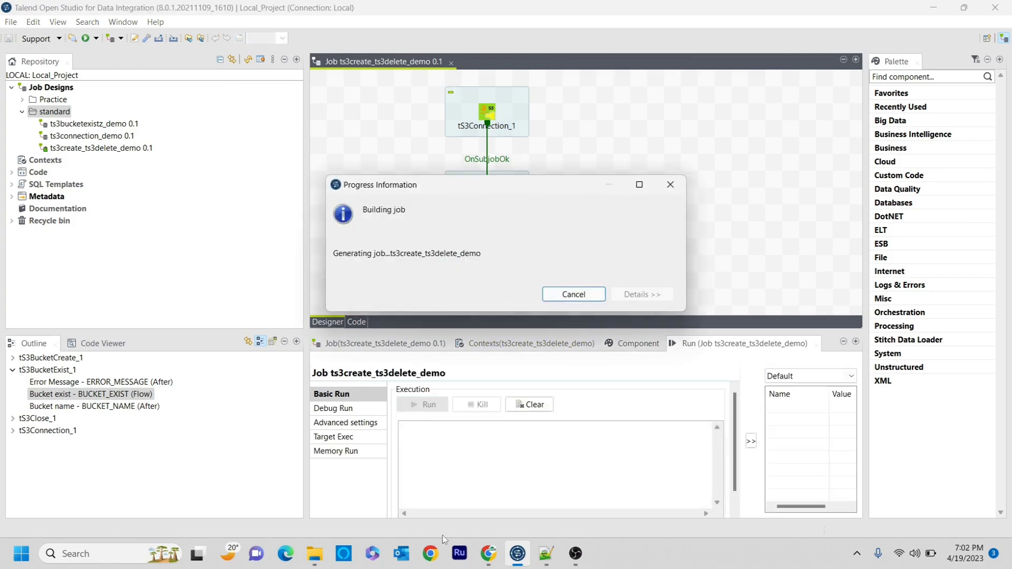
Look at the S3 bucket list in Chrome and return to Talend Open Studio to check the job run.
{"action": "left_click", "coordinate": [489, 555]}
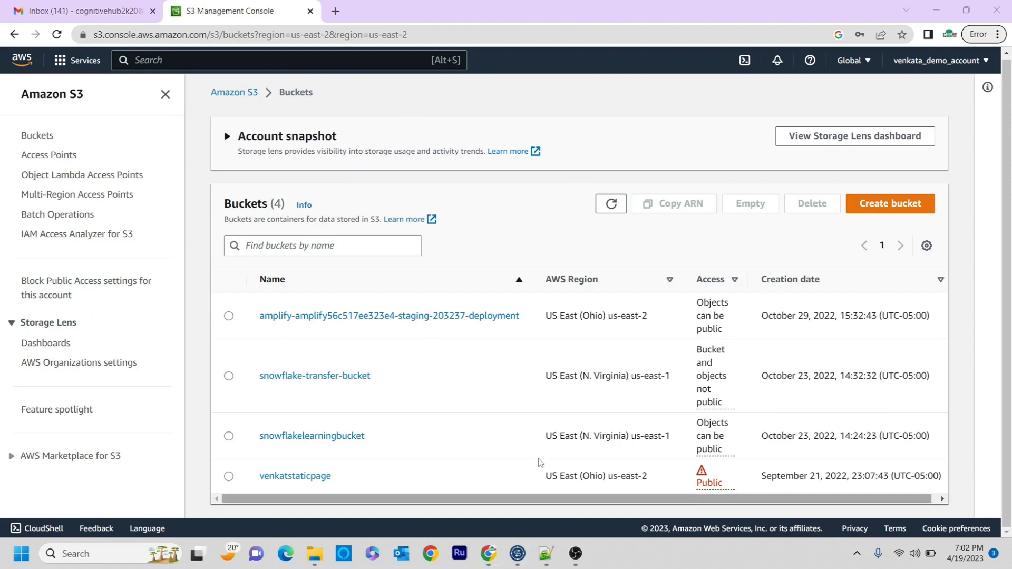
{"action": "left_click", "coordinate": [518, 554]}
{"action": "left_click", "coordinate": [518, 560]}
{"action": "left_click", "coordinate": [518, 560]}
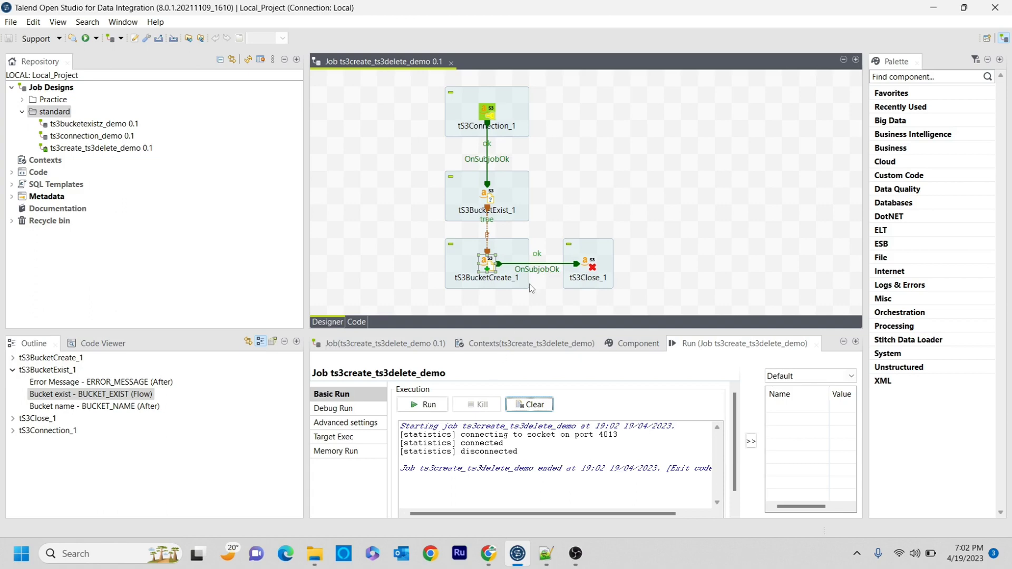
Switch to Chrome, reload the S3 bucket list, inspect the contents of the cognitivehub bucket, and return to the list.
{"action": "left_click", "coordinate": [489, 554]}
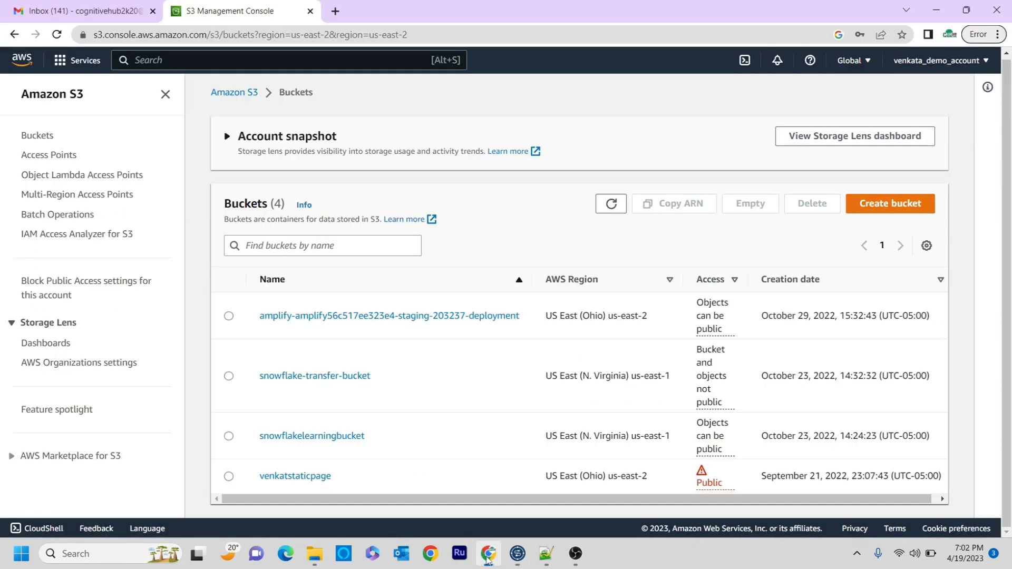
{"action": "left_click", "coordinate": [57, 34]}
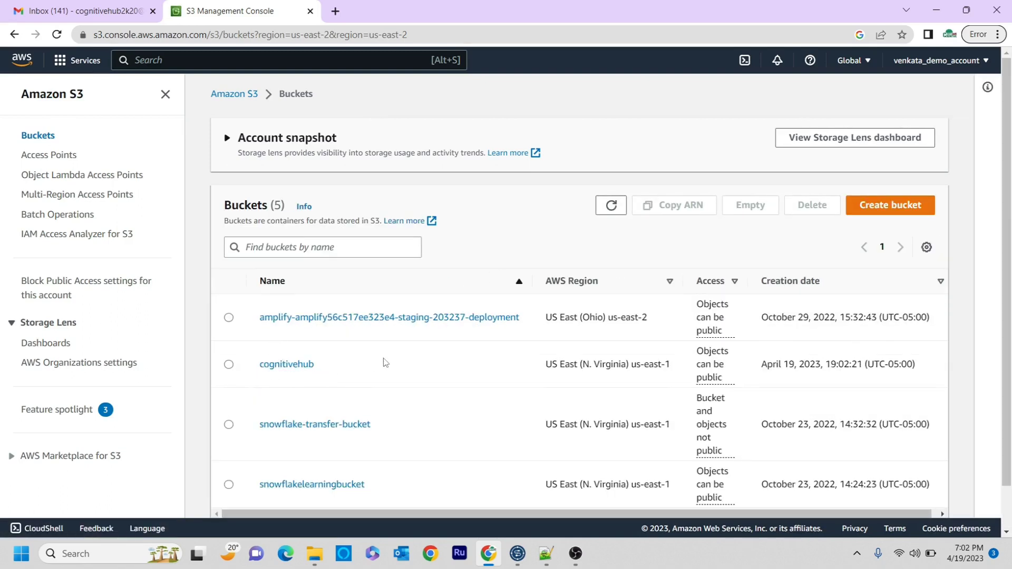
{"action": "scroll", "coordinate": [385, 363], "scroll_direction": "down", "scroll_amount": 1}
{"action": "left_click", "coordinate": [296, 318]}
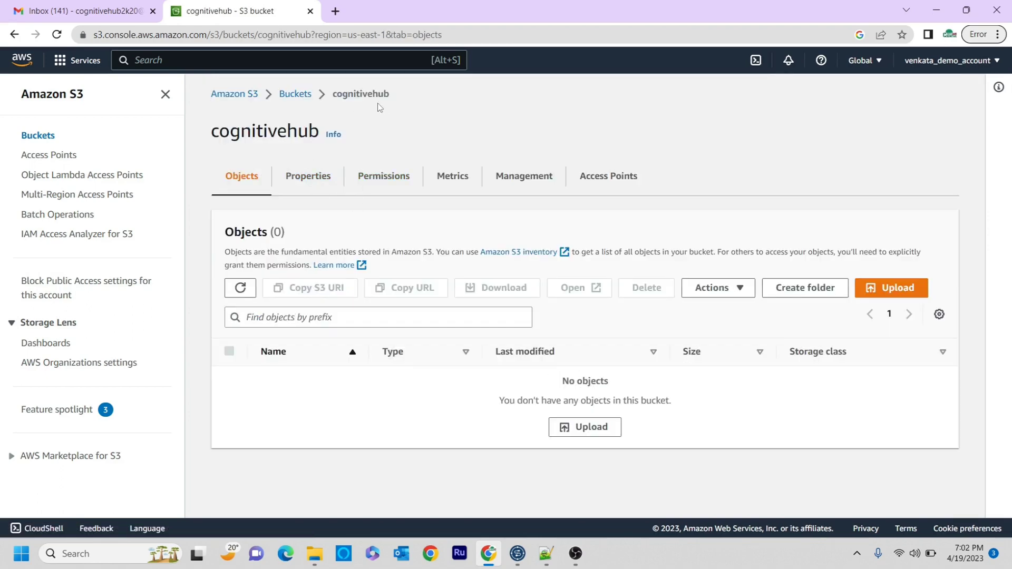
{"action": "left_click", "coordinate": [295, 98]}
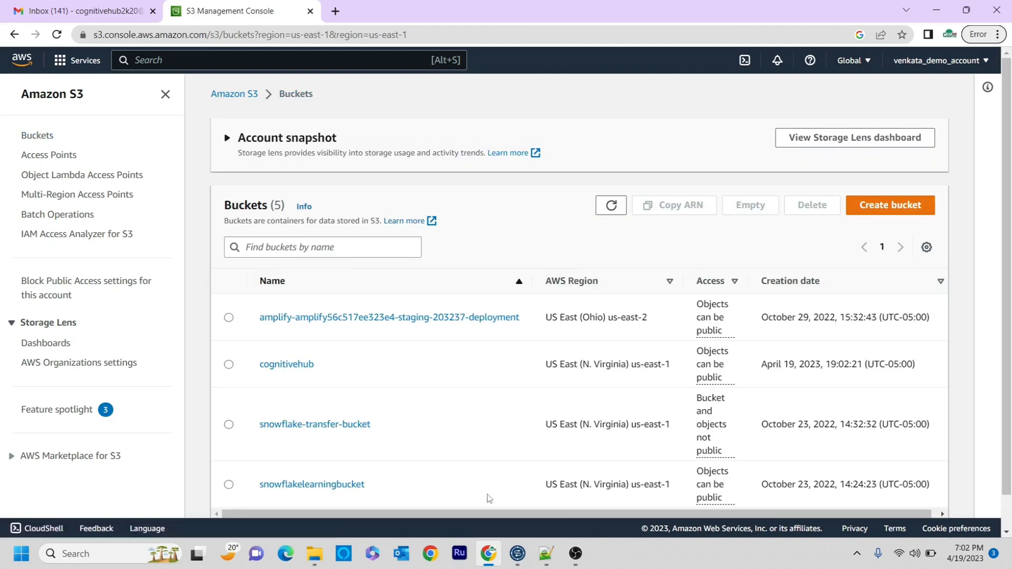
Switch to Talend Open Studio and add a tS3BucketDelete component to the job canvas, level with tS3BucketExist_1.
{"action": "left_click", "coordinate": [515, 553]}
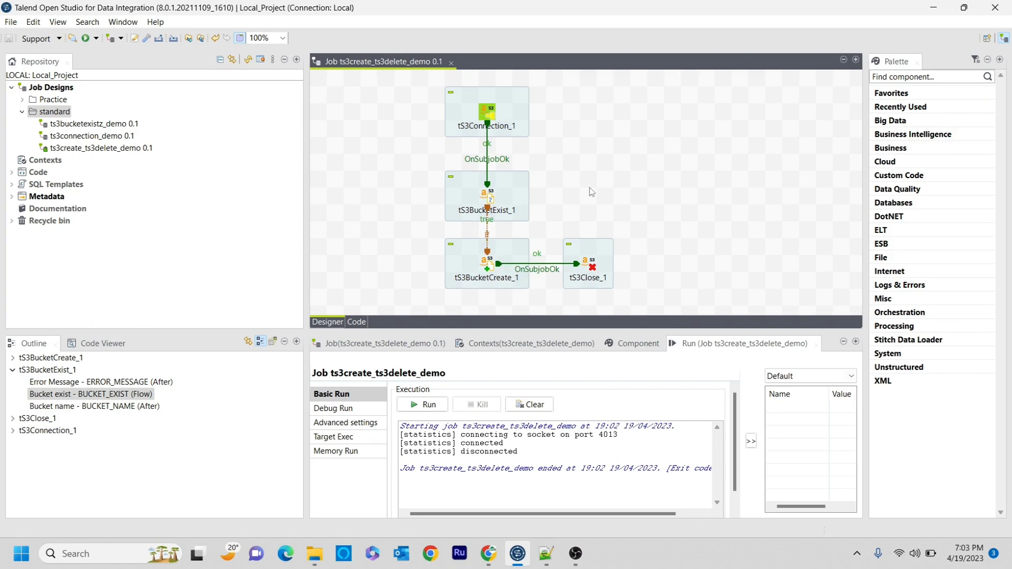
{"action": "type", "text": "ts3"}
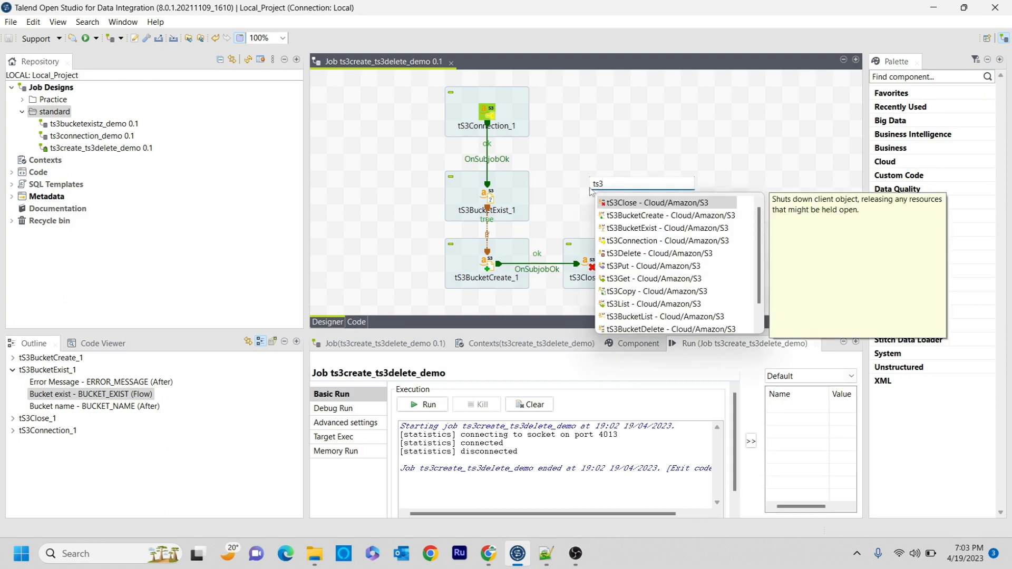
{"action": "type", "text": "buc"}
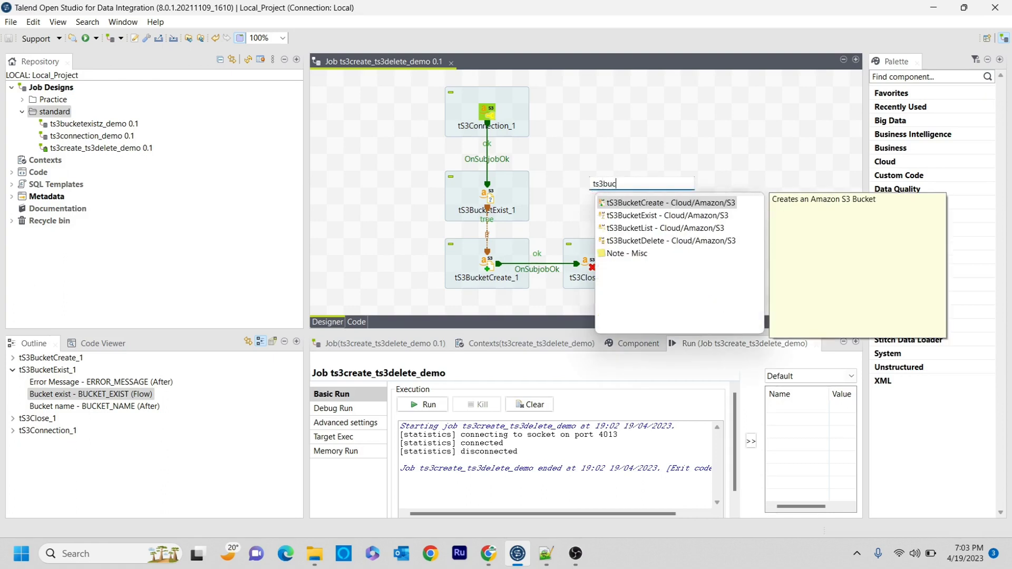
{"action": "double_click", "coordinate": [631, 241]}
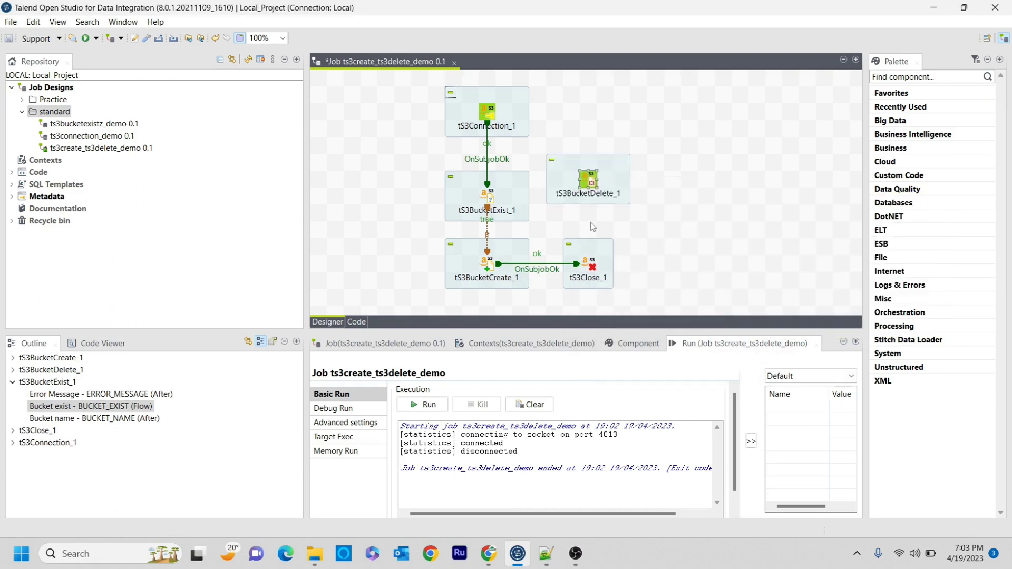
{"action": "left_click_drag", "start_coordinate": [591, 179], "coordinate": [608, 196]}
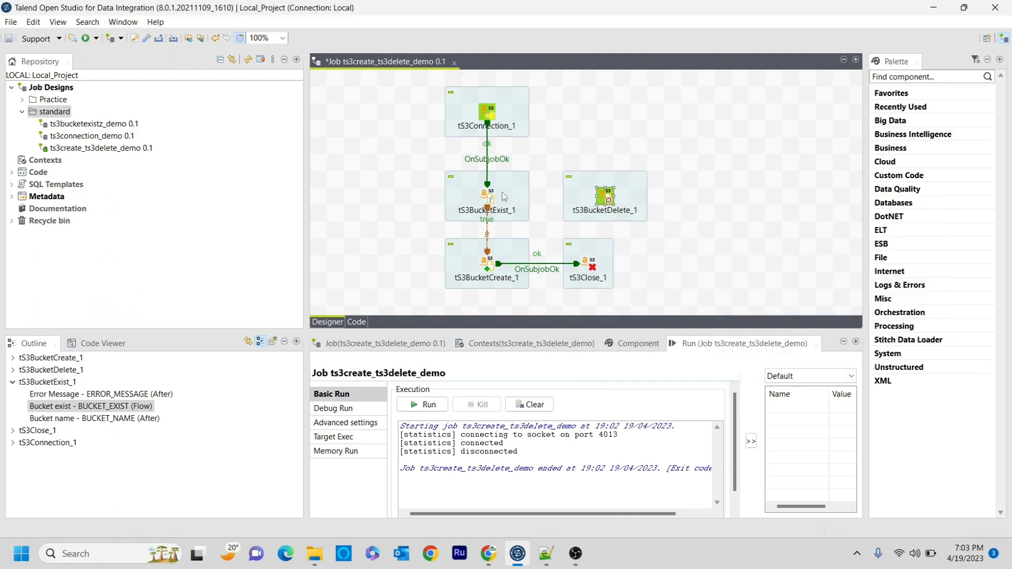
Link tS3BucketExist_1 to tS3BucketDelete_1 with a Run if trigger.
{"action": "right_click", "coordinate": [488, 198]}
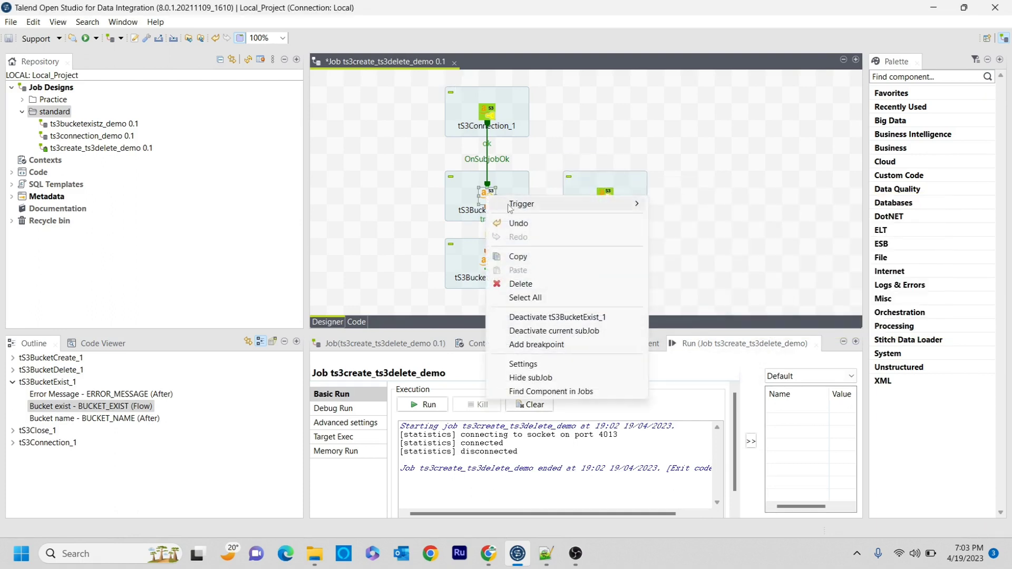
{"action": "mouse_move", "coordinate": [527, 204]}
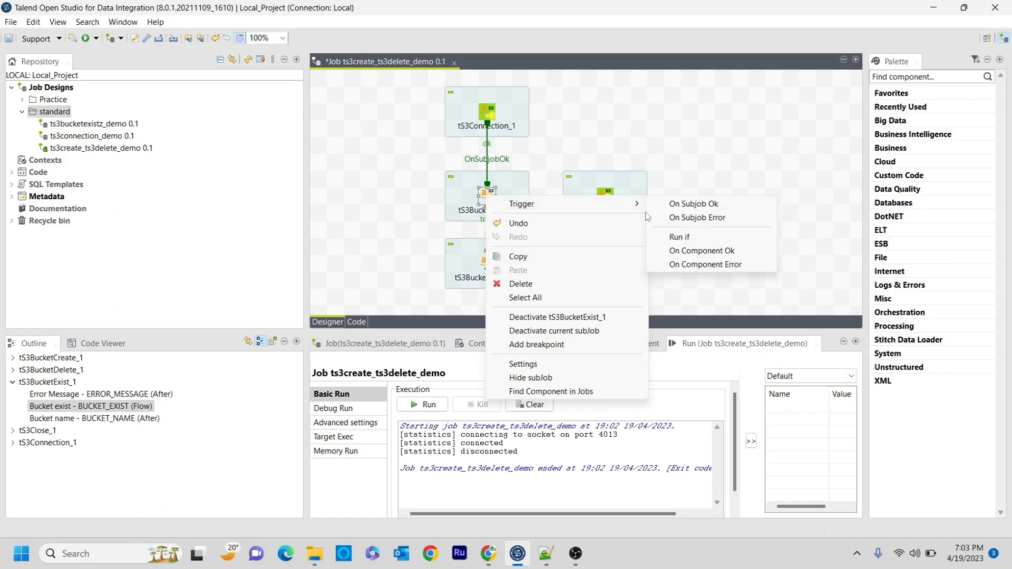
{"action": "left_click", "coordinate": [680, 237]}
{"action": "left_click", "coordinate": [606, 197]}
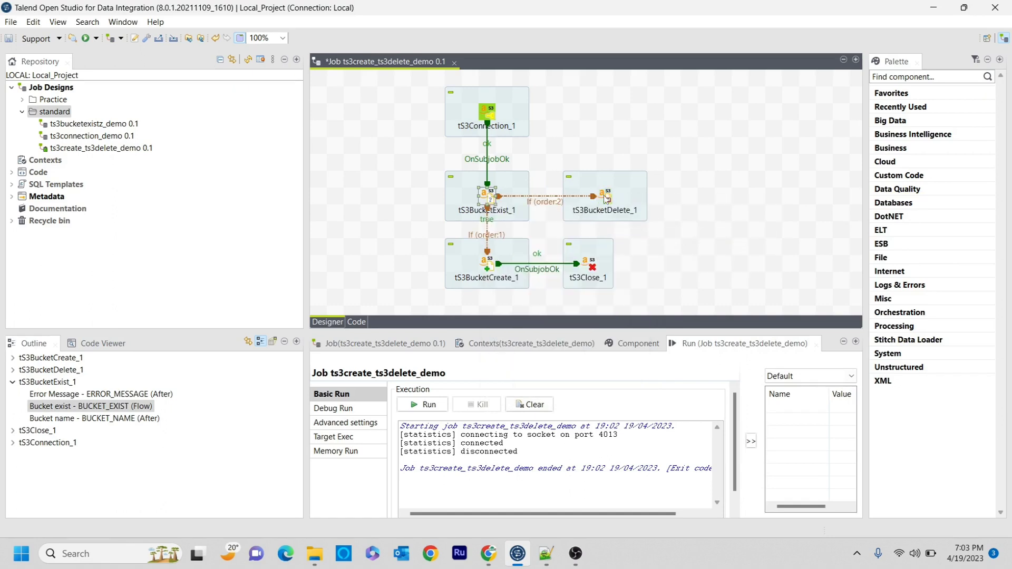
Set the condition of the If link to tS3BucketDelete_1 to tS3BucketExist_1's BUCKET_EXIST variable, ((Boolean)globalMap.get("tS3BucketExist_1_BUCKET_EXIST")).
{"action": "left_click", "coordinate": [545, 206]}
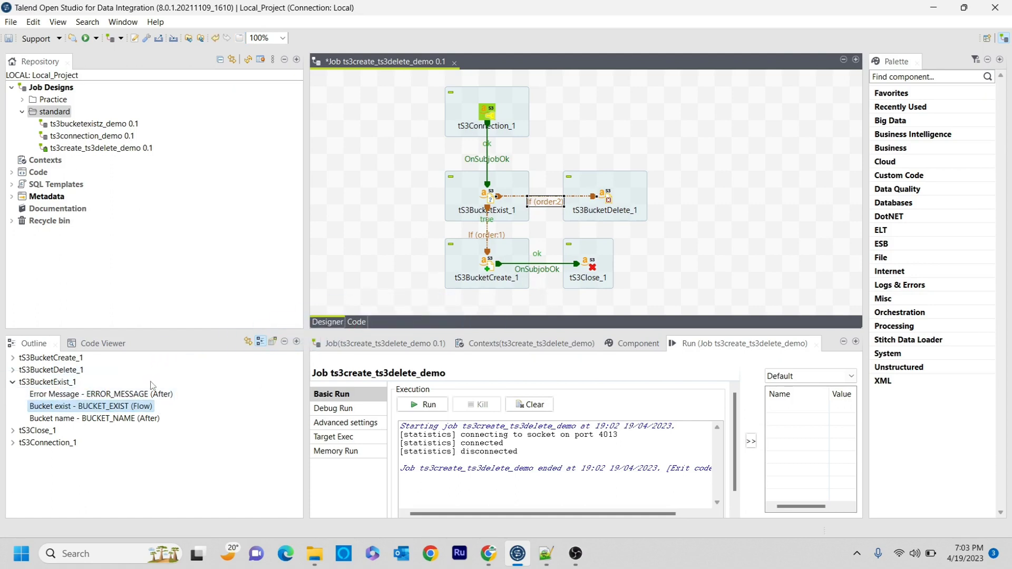
{"action": "left_click", "coordinate": [629, 344]}
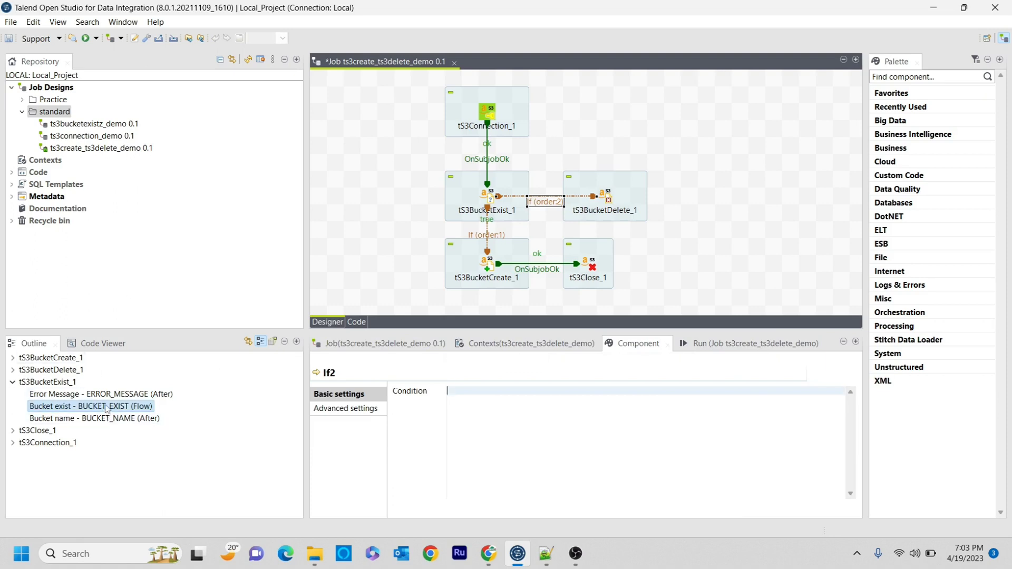
{"action": "left_click_drag", "start_coordinate": [107, 409], "coordinate": [567, 394]}
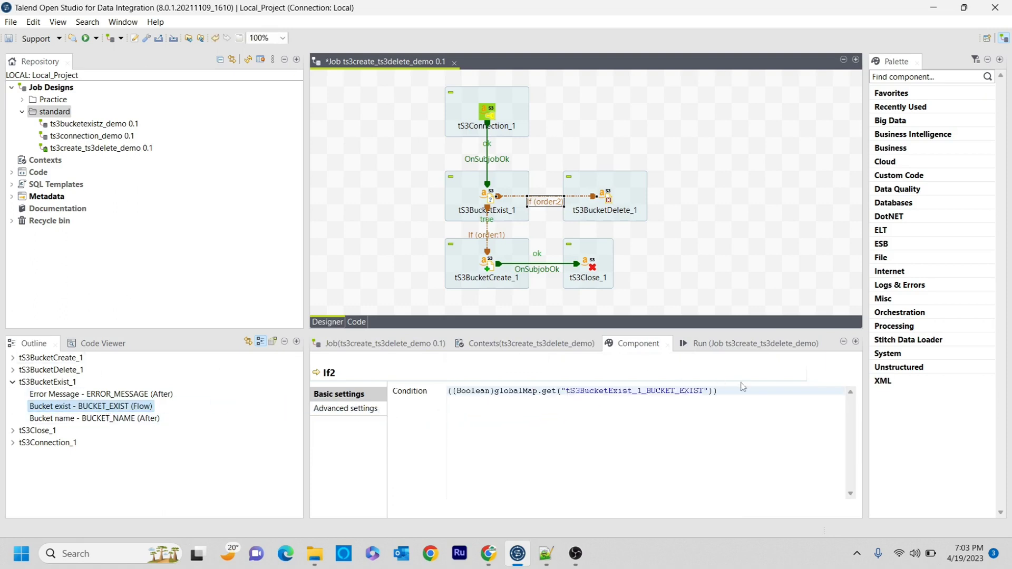
Configure tS3BucketDelete_1 to use the existing connection tS3Connection_1 and copy the bucket name "cognitivehub" into it from tS3BucketCreate_1.
{"action": "left_click", "coordinate": [608, 197]}
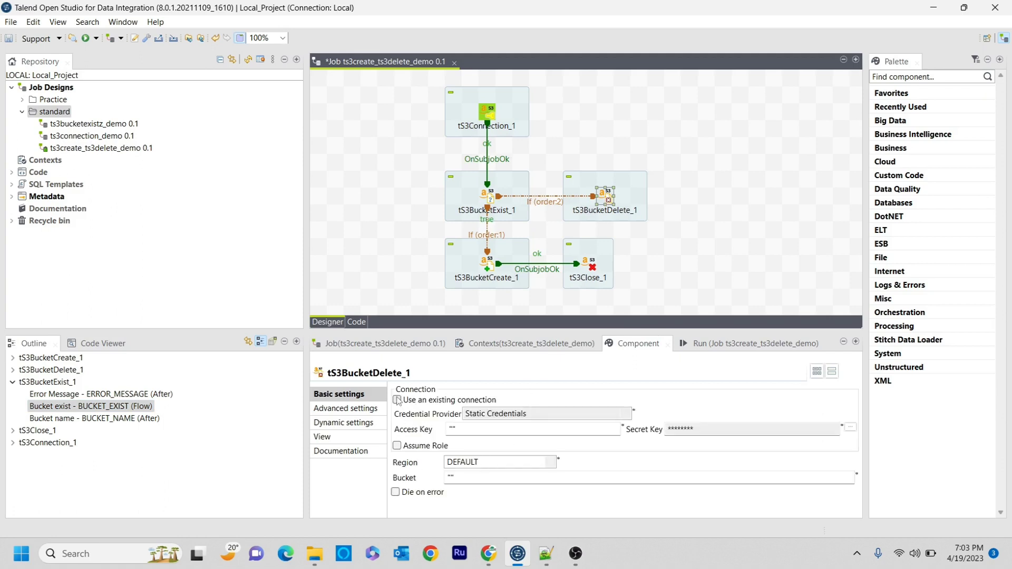
{"action": "left_click", "coordinate": [398, 400]}
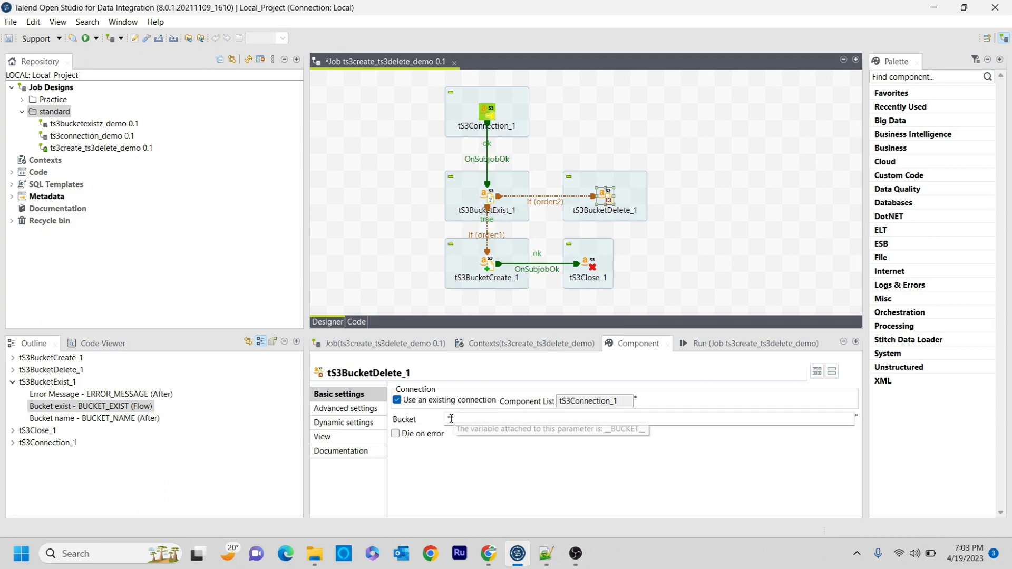
{"action": "left_click", "coordinate": [456, 417]}
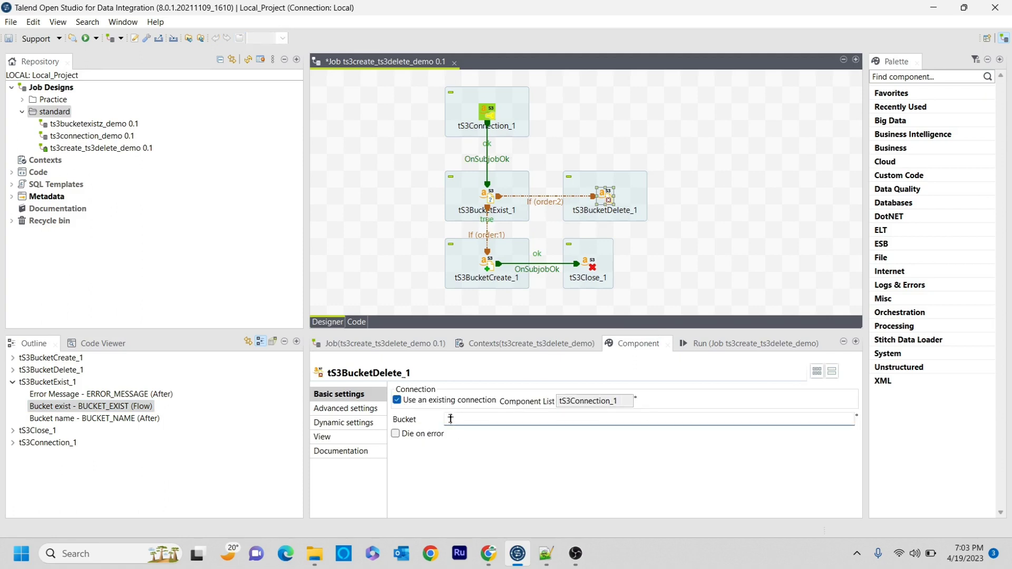
{"action": "left_click", "coordinate": [491, 268]}
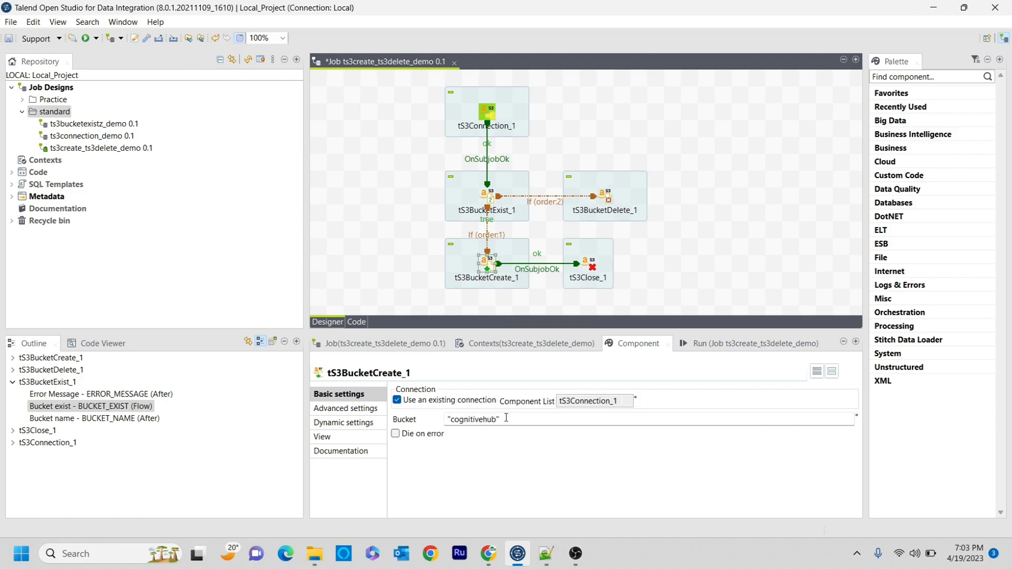
{"action": "left_click", "coordinate": [506, 418]}
{"action": "key", "text": "ctrl+c"}
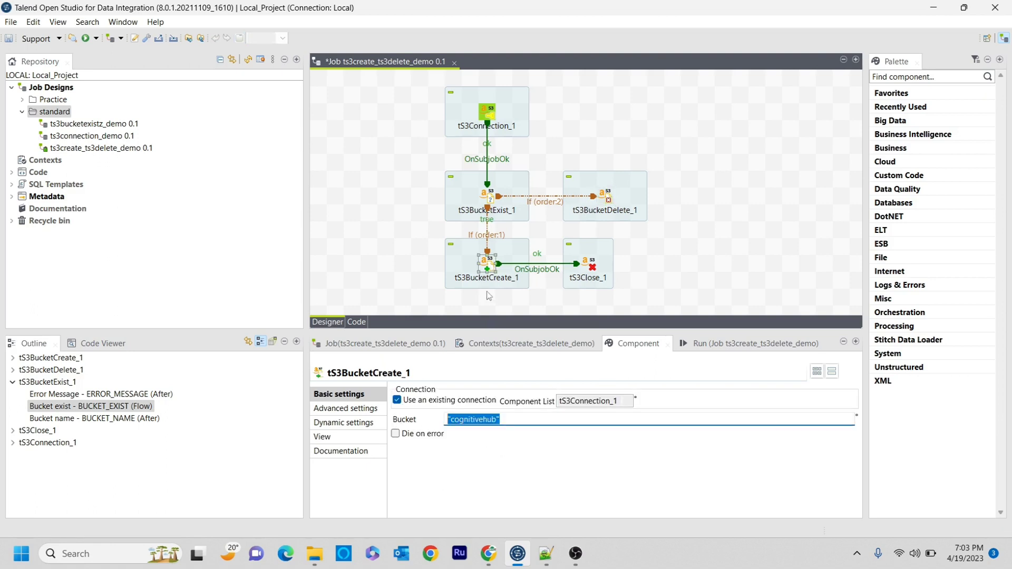
{"action": "left_click", "coordinate": [607, 198]}
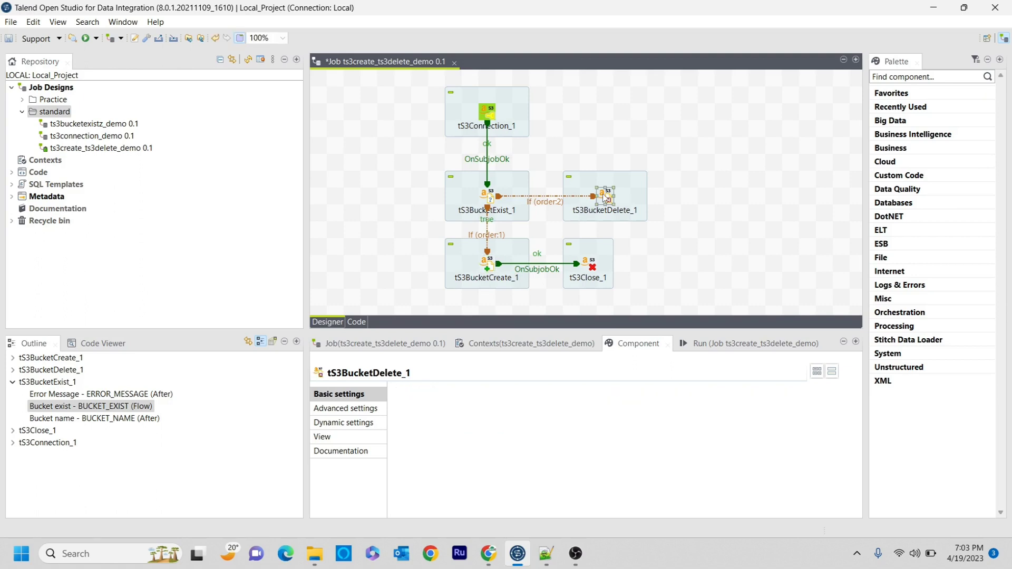
{"action": "left_click", "coordinate": [469, 418]}
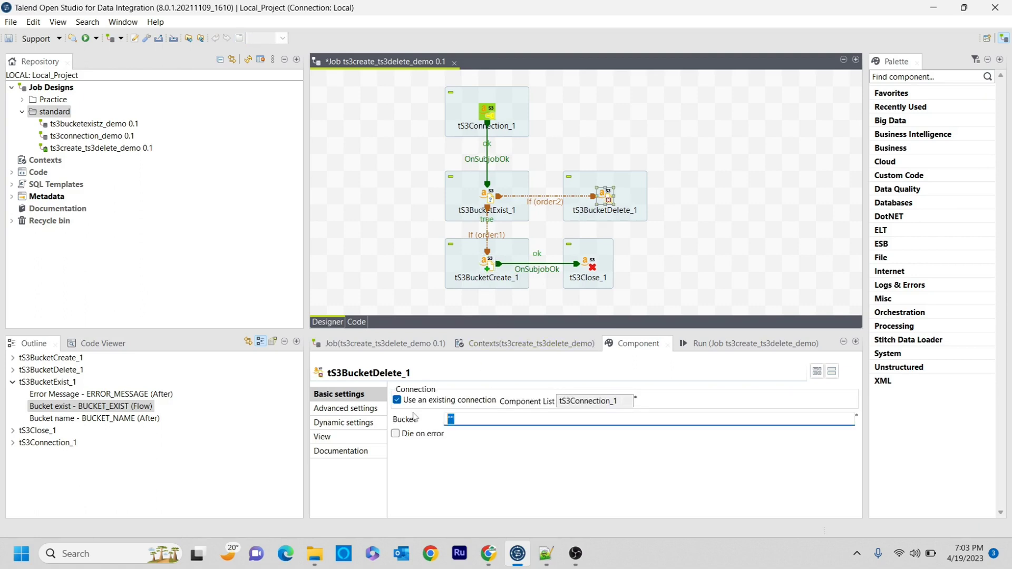
{"action": "key", "text": "ctrl+v"}
Add a second tS3Close component beside tS3BucketDelete_1 and link tS3BucketDelete_1 to it with an On Subjob Ok trigger.
{"action": "left_click", "coordinate": [689, 197]}
{"action": "type", "text": "ts"}
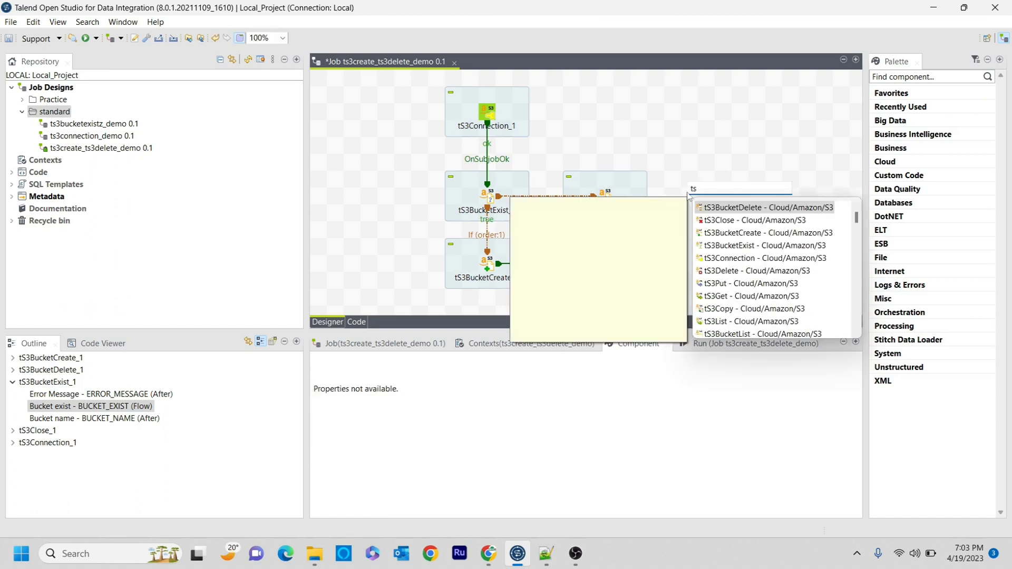
{"action": "double_click", "coordinate": [715, 220]}
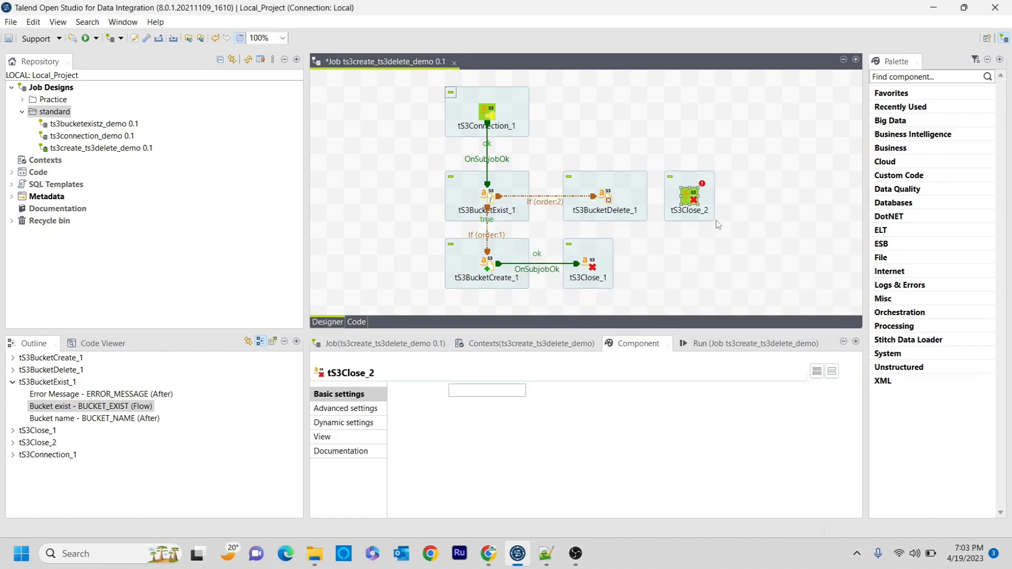
{"action": "left_click", "coordinate": [607, 198]}
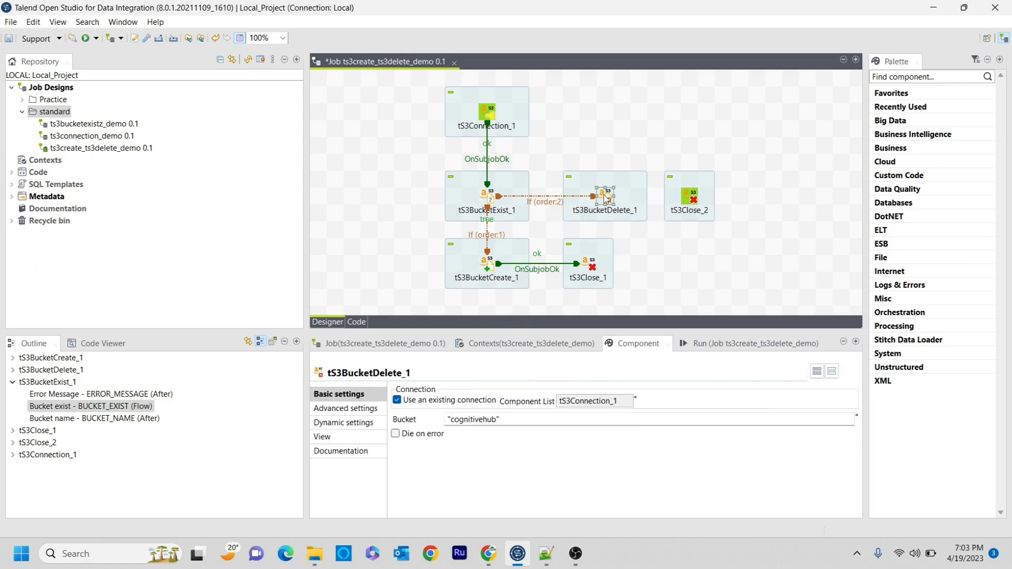
{"action": "right_click", "coordinate": [606, 198]}
{"action": "mouse_move", "coordinate": [635, 203]}
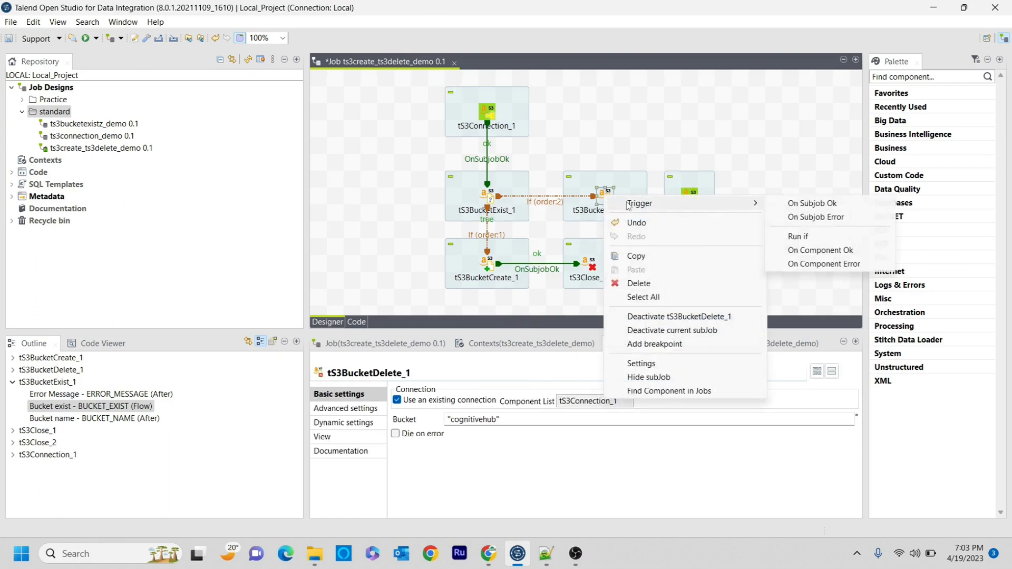
{"action": "left_click", "coordinate": [791, 207]}
{"action": "left_click", "coordinate": [694, 200]}
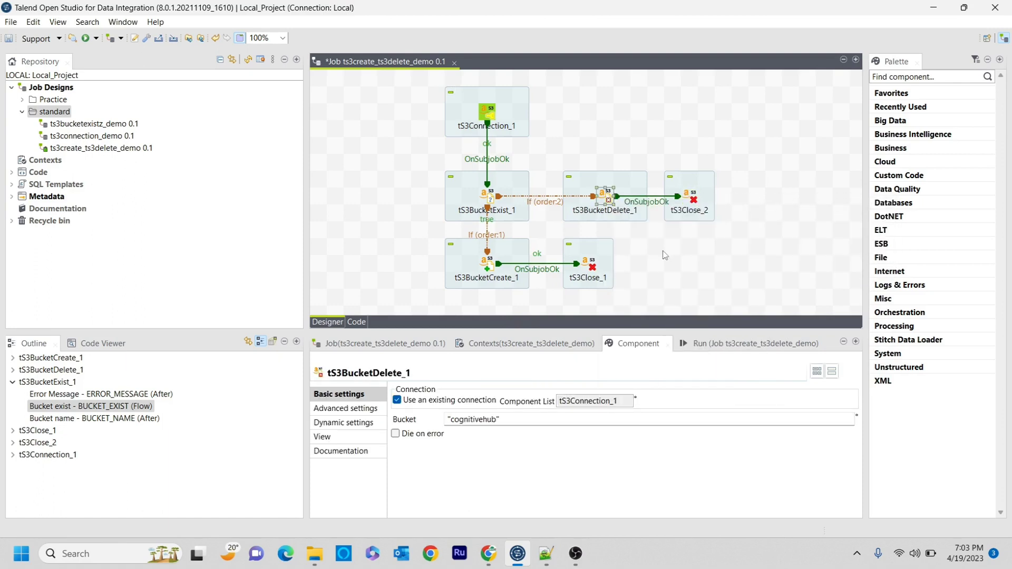
Save the ts3create_ts3delete_demo job with its bucket delete branch and run it again.
{"action": "key", "text": "ctrl+s"}
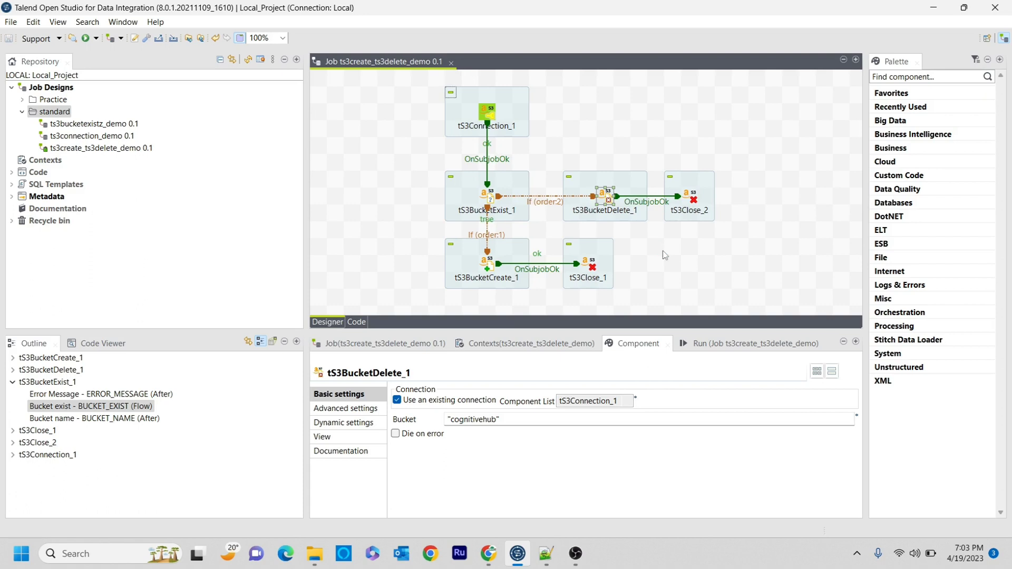
{"action": "left_click", "coordinate": [707, 344]}
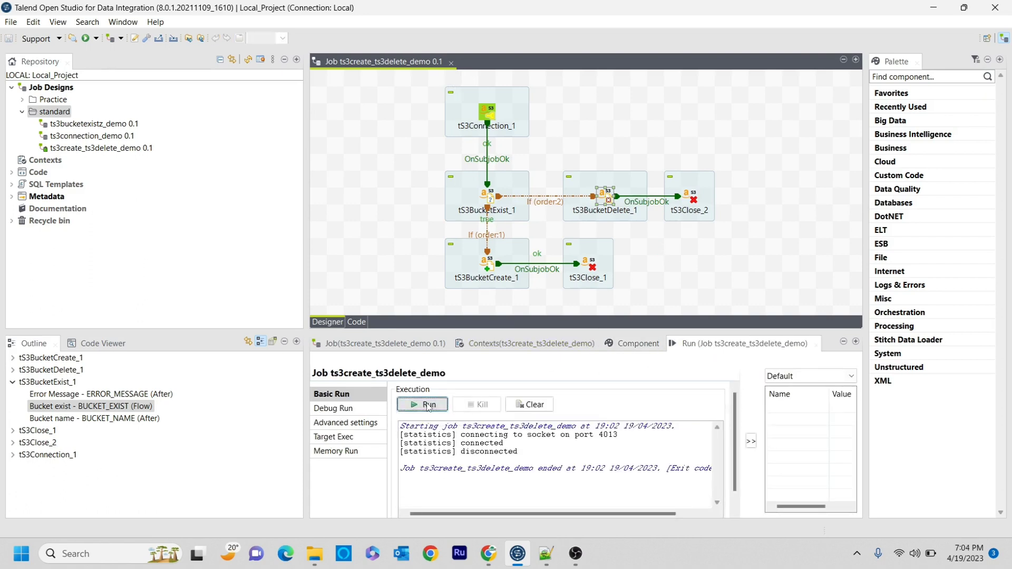
{"action": "left_click", "coordinate": [428, 405]}
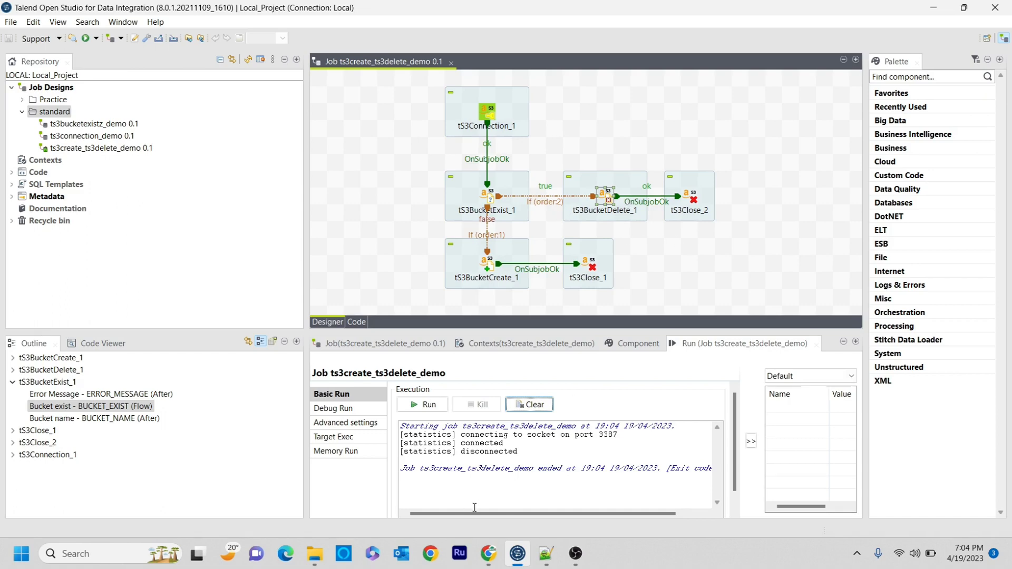
Switch to Chrome, reload the S3 bucket list to check for the cognitivehub bucket, and return to Talend Open Studio.
{"action": "left_click", "coordinate": [489, 554]}
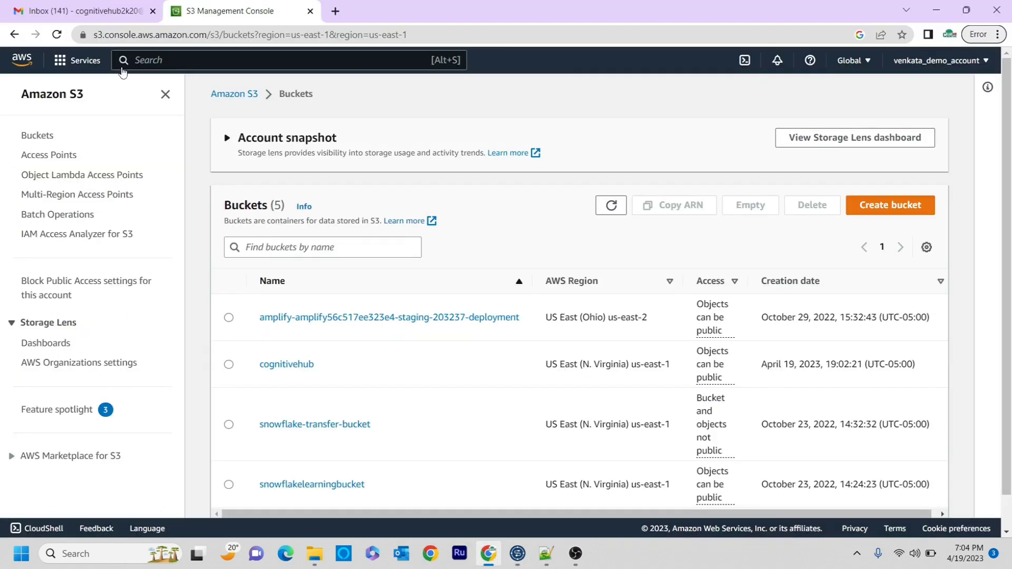
{"action": "left_click", "coordinate": [58, 36]}
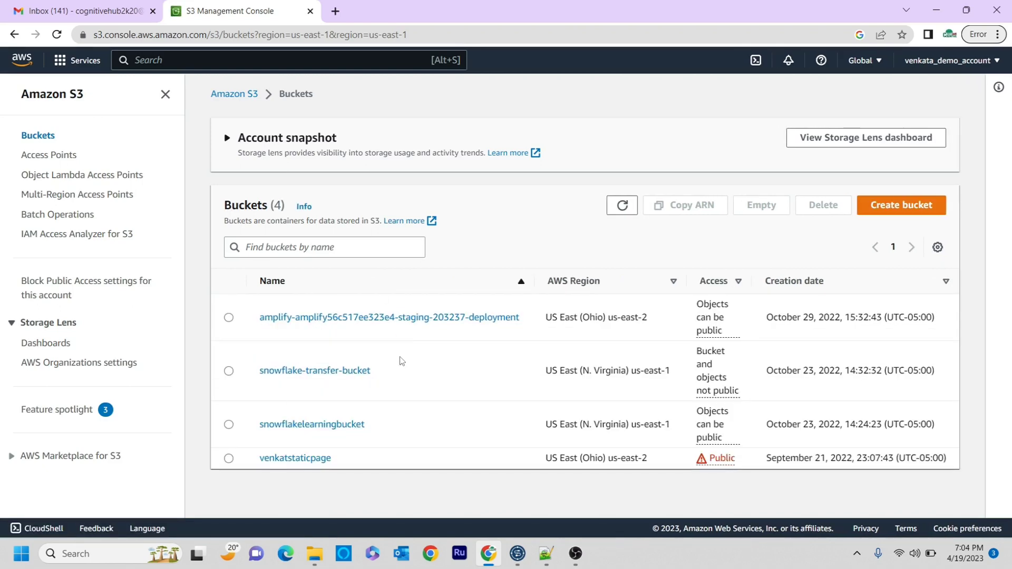
{"action": "left_click", "coordinate": [518, 554]}
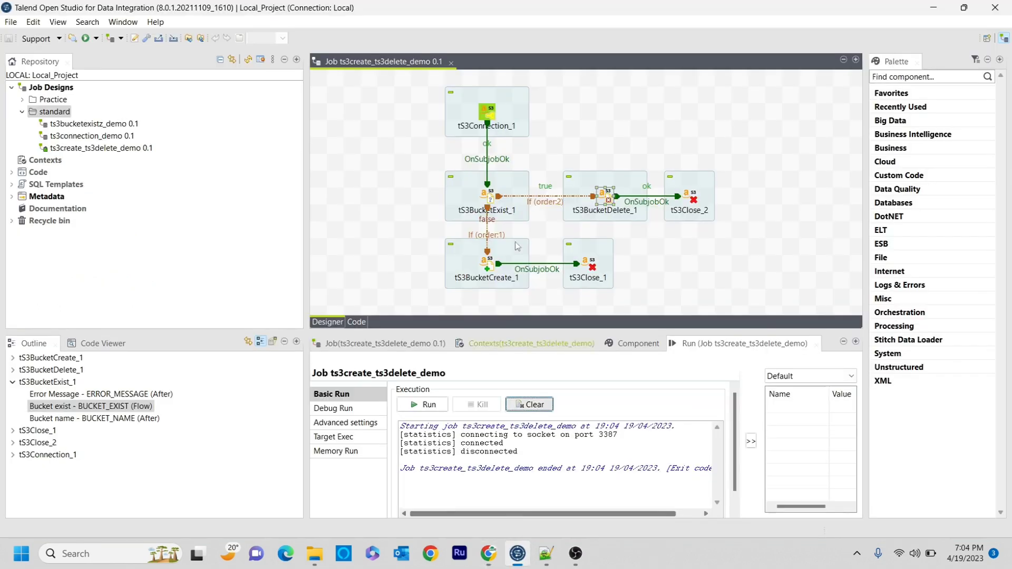